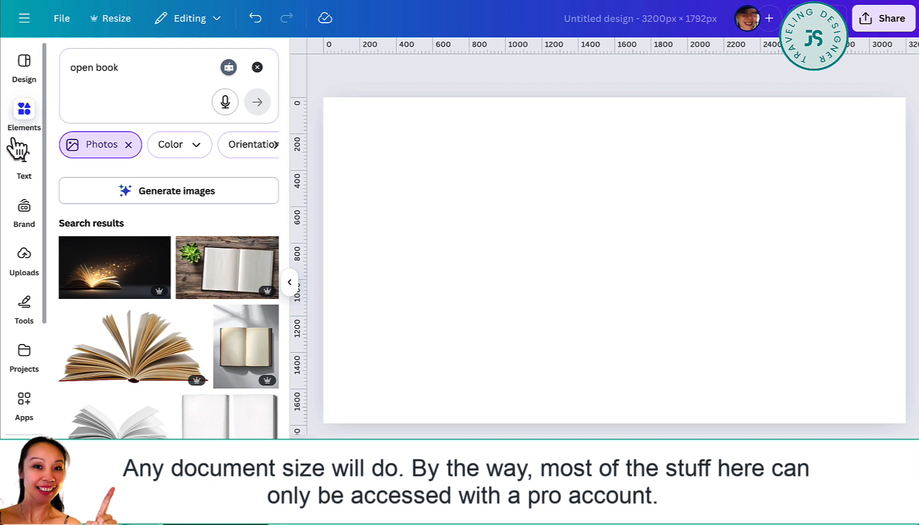
Search the photo elements for "open book" and add the blank white open book seen from above to the page.
{"action": "left_click", "coordinate": [156, 72]}
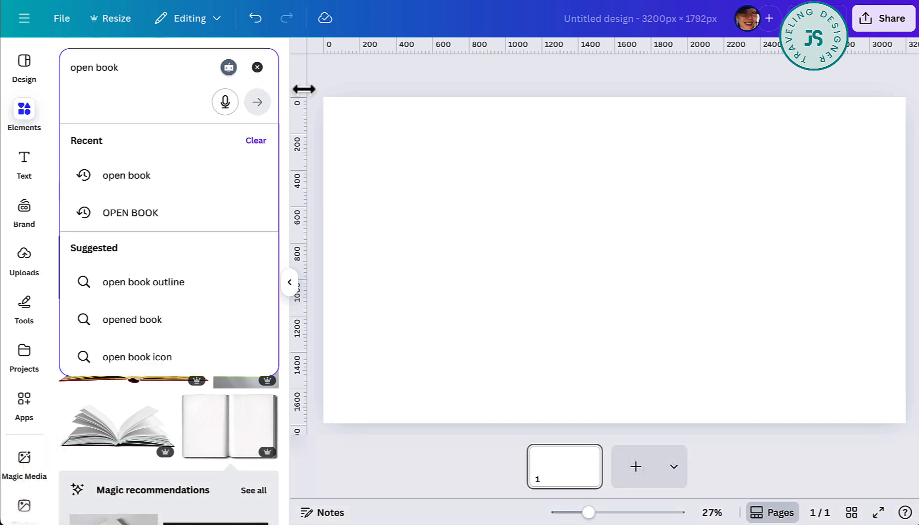
{"action": "left_click", "coordinate": [257, 103]}
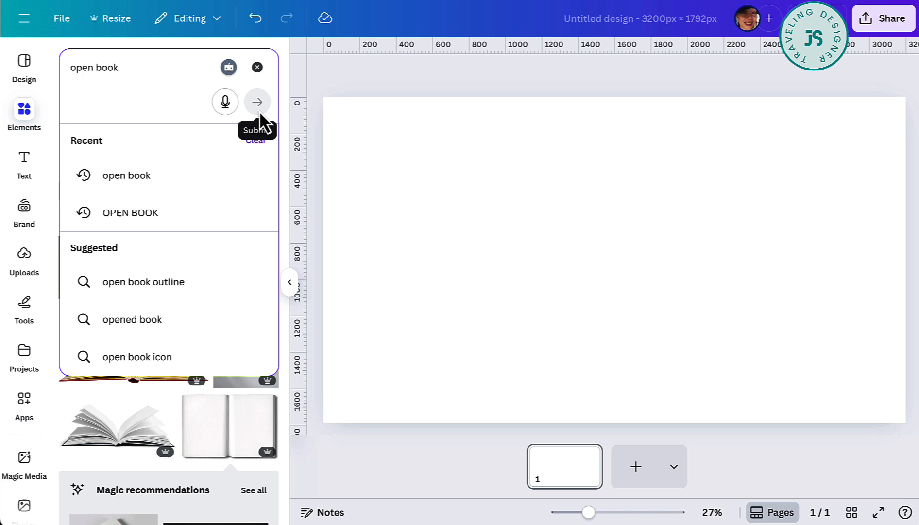
{"action": "left_click", "coordinate": [356, 228]}
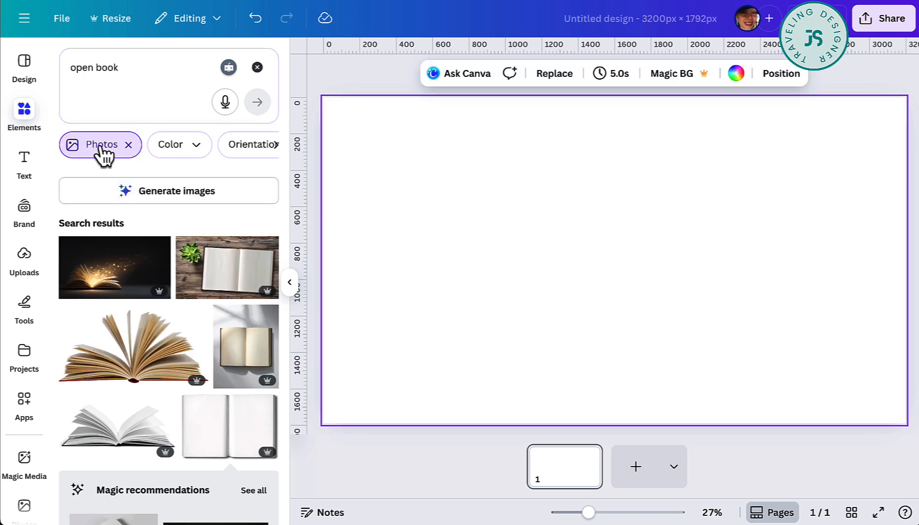
{"action": "left_click", "coordinate": [262, 445]}
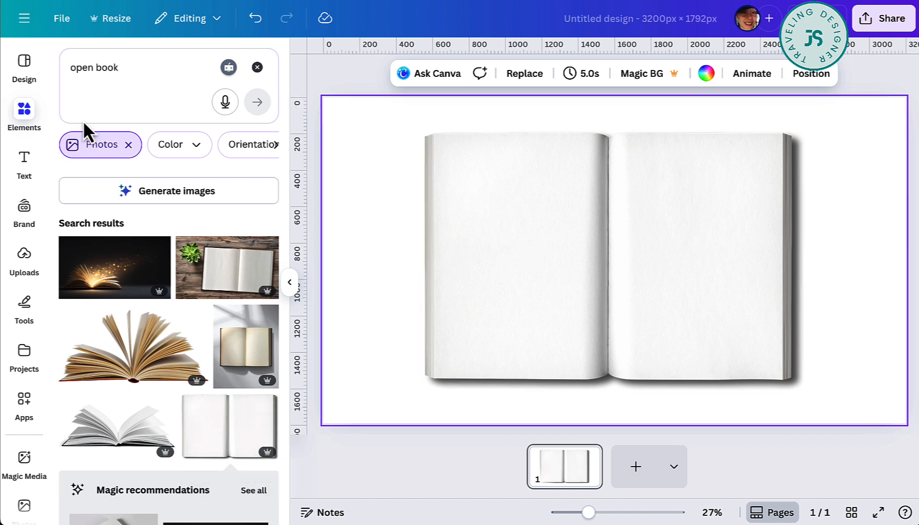
Try placing a white-filled rectangle on the blank area beside the lower right of the book.
{"action": "left_click", "coordinate": [27, 117]}
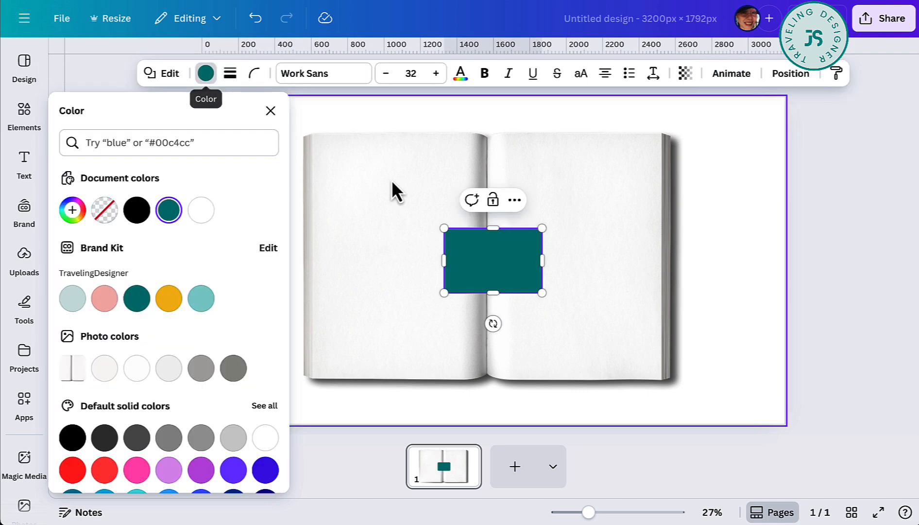
{"action": "left_click", "coordinate": [201, 212]}
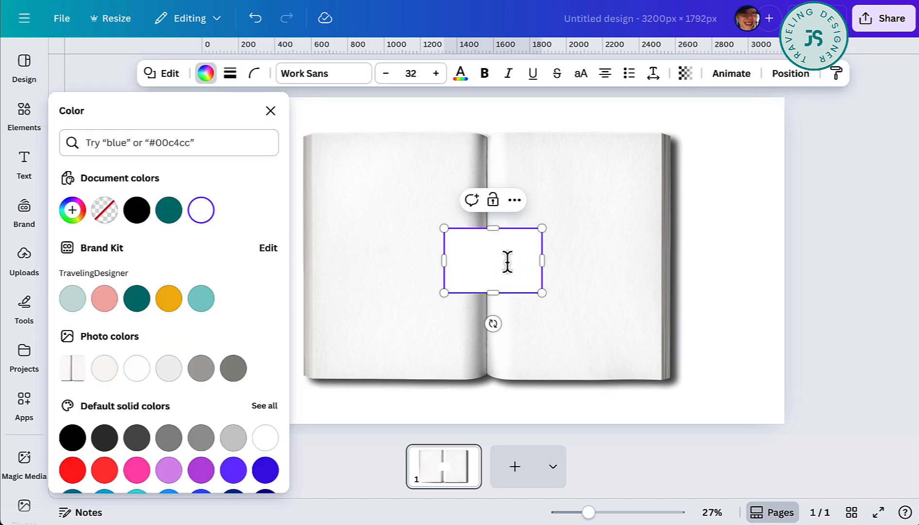
{"action": "left_click", "coordinate": [644, 272]}
{"action": "left_click_drag", "start_coordinate": [502, 279], "coordinate": [742, 333]}
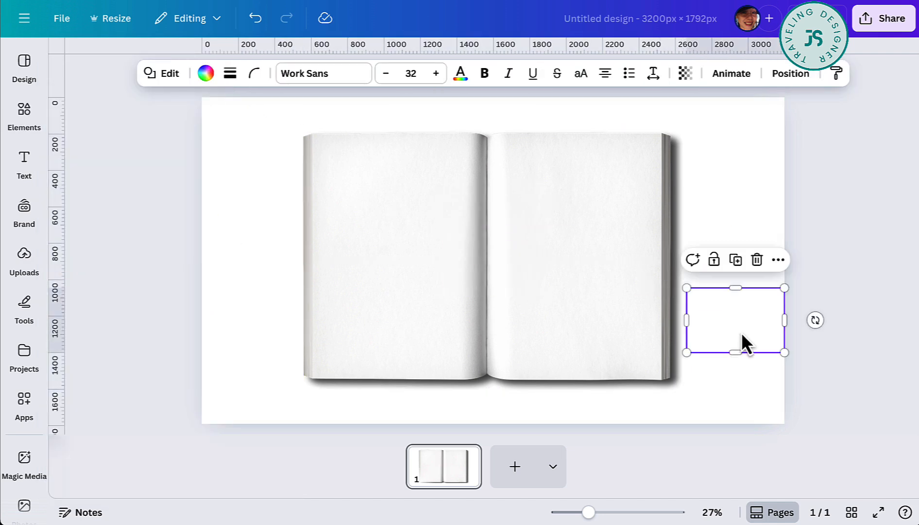
{"action": "left_click_drag", "start_coordinate": [787, 290], "coordinate": [740, 382]}
{"action": "left_click", "coordinate": [759, 256]}
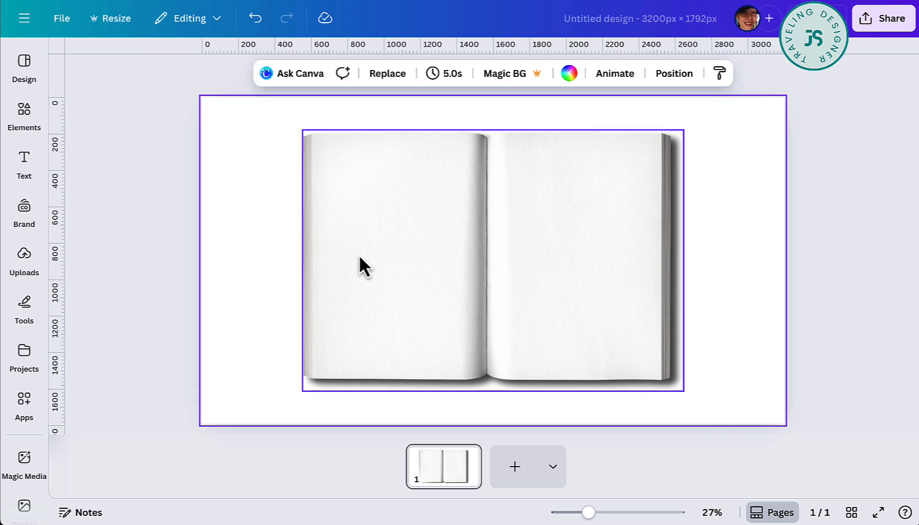
Download the design as a PNG and save it in the Downloads folder.
{"action": "left_click", "coordinate": [889, 21]}
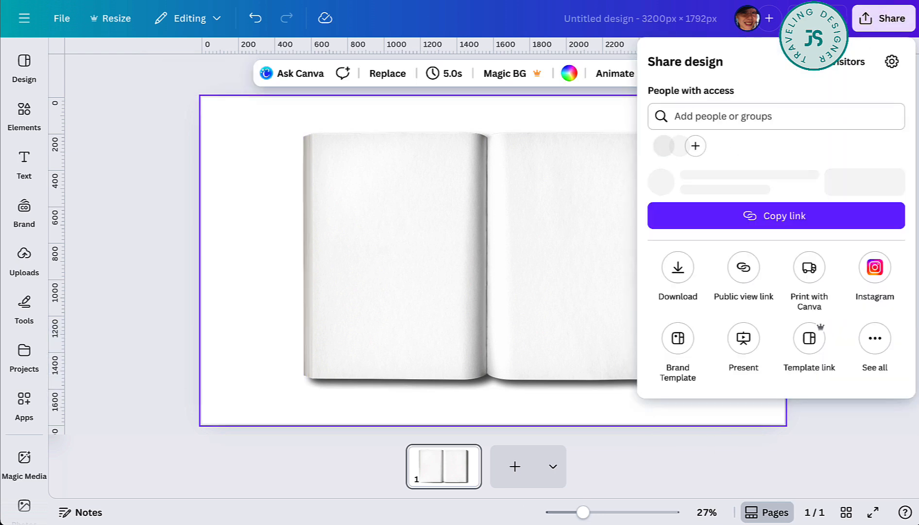
{"action": "left_click", "coordinate": [679, 294]}
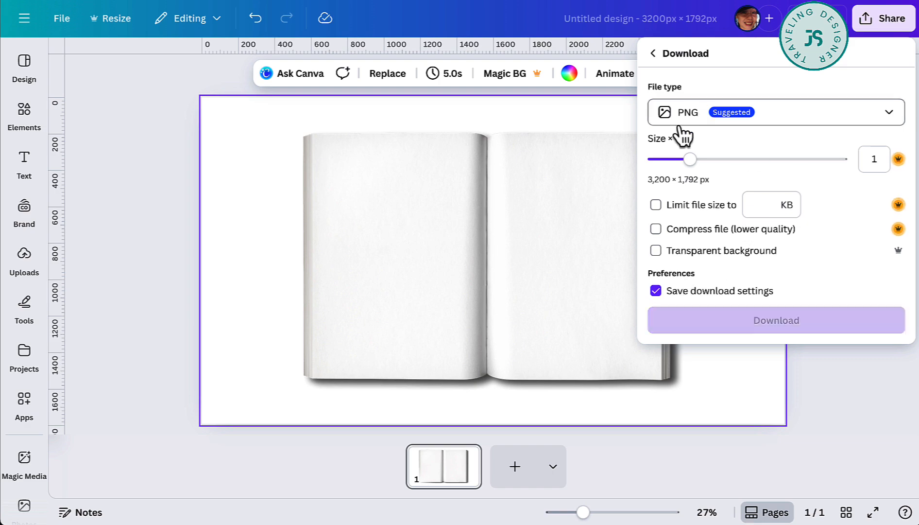
{"action": "left_click", "coordinate": [748, 325]}
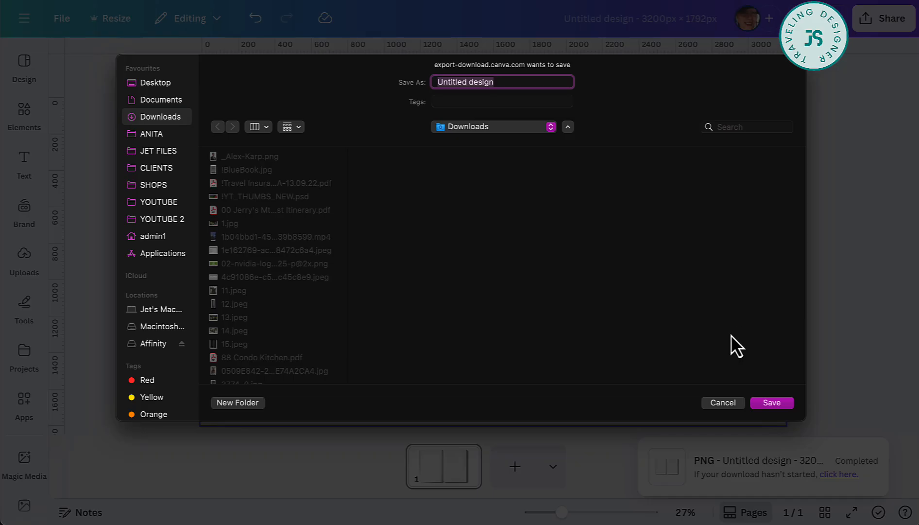
{"action": "left_click", "coordinate": [773, 403]}
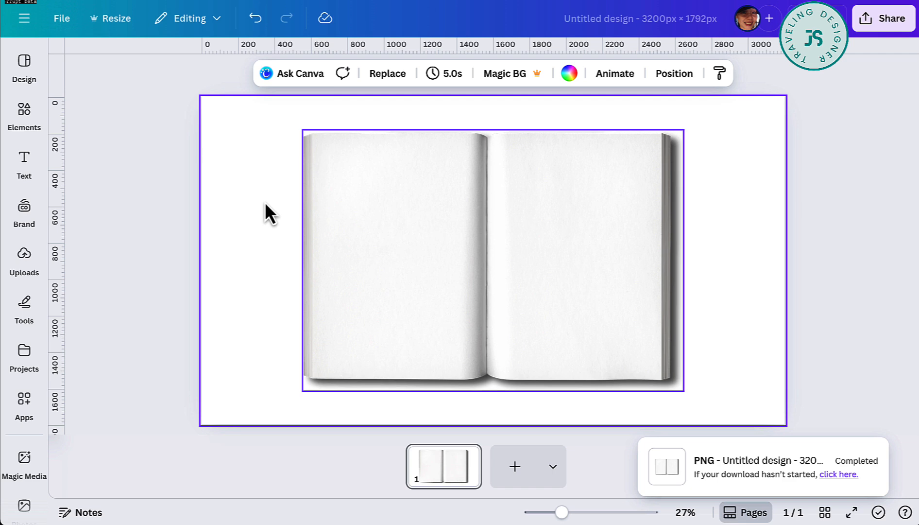
Go to the home page and enter the Canva AI image prompt "i need an image of a clean white open book on top of a clean white table".
{"action": "left_click", "coordinate": [24, 18]}
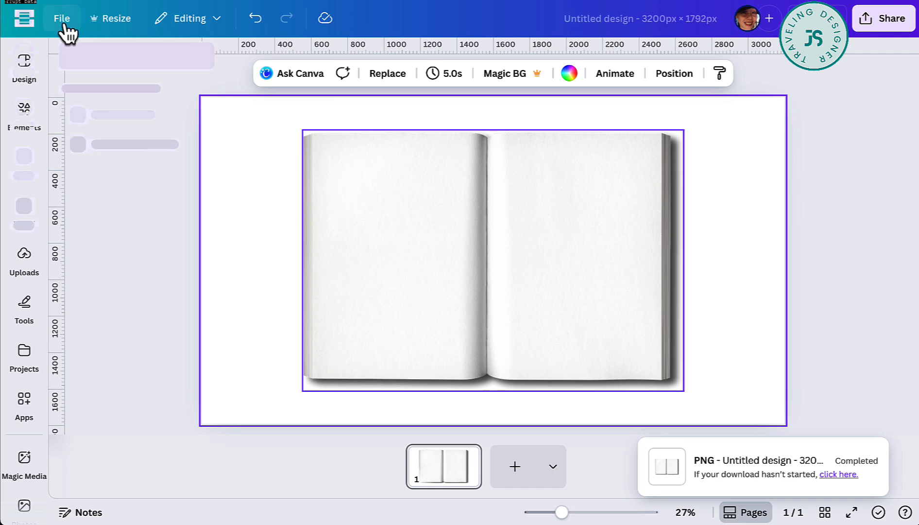
{"action": "left_click", "coordinate": [63, 22]}
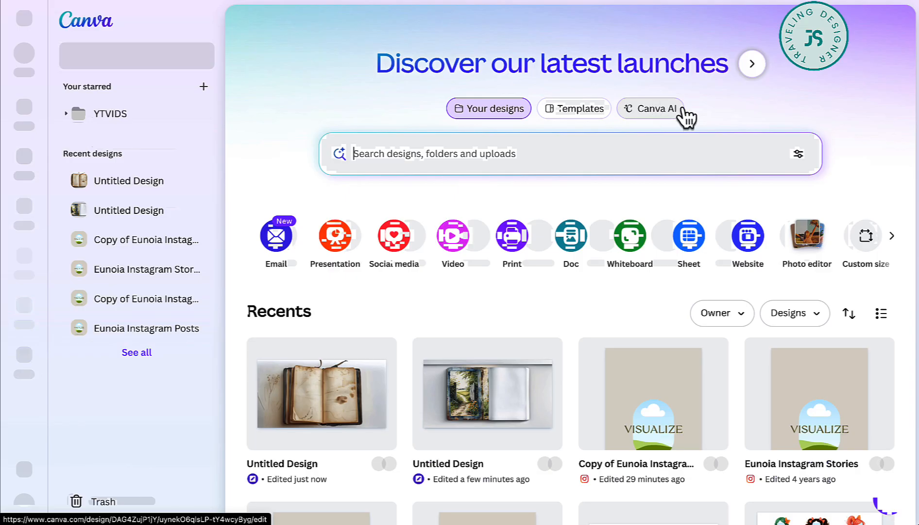
{"action": "left_click", "coordinate": [666, 109]}
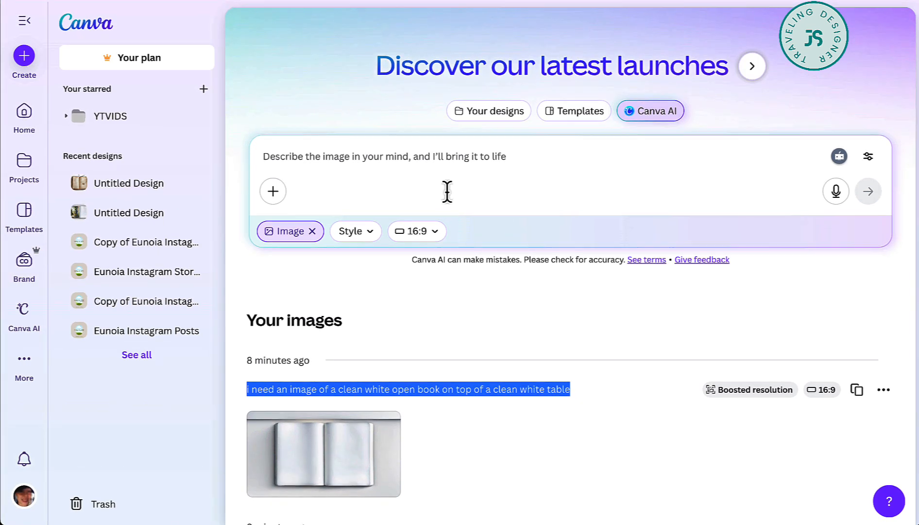
{"action": "left_click", "coordinate": [569, 160]}
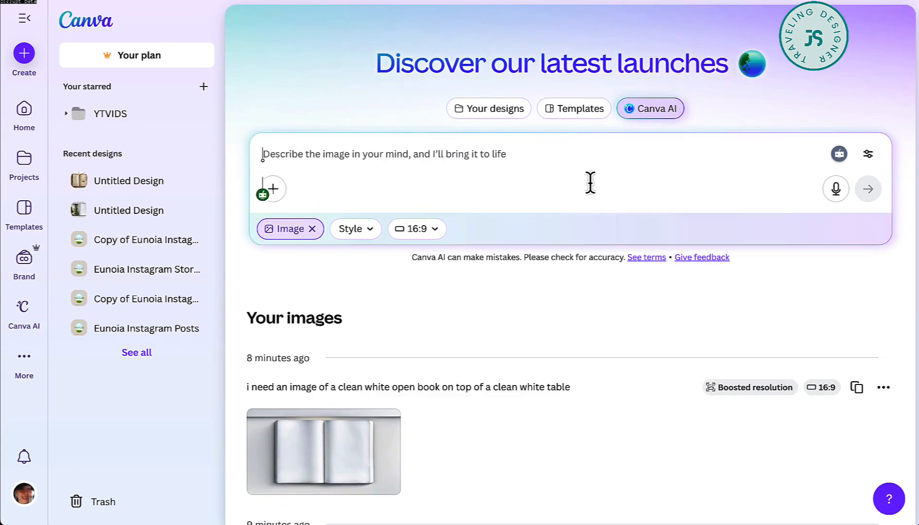
{"action": "type", "text": "i need an image of a clean white open book on top of a clean white table"}
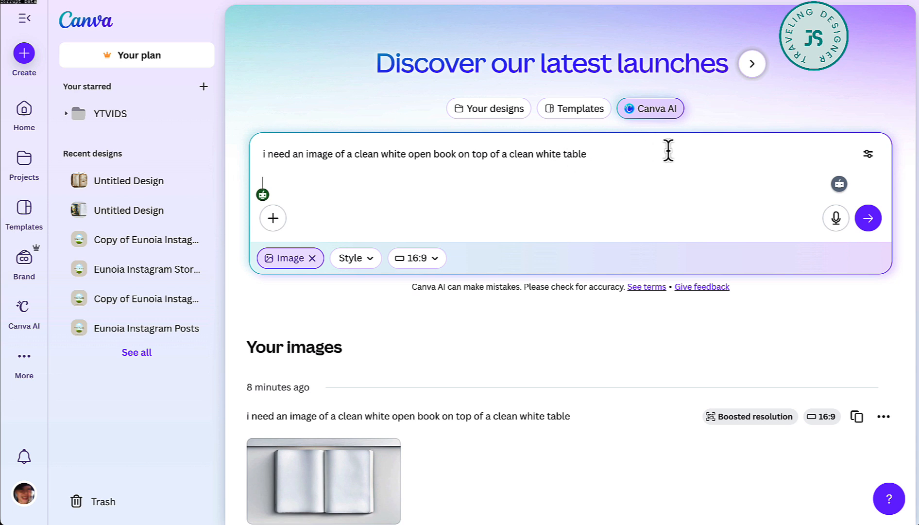
Attach MOCKUPS BY JET.png from the Downloads folder to the prompt as a reference image.
{"action": "left_click", "coordinate": [274, 220]}
{"action": "left_click", "coordinate": [338, 256]}
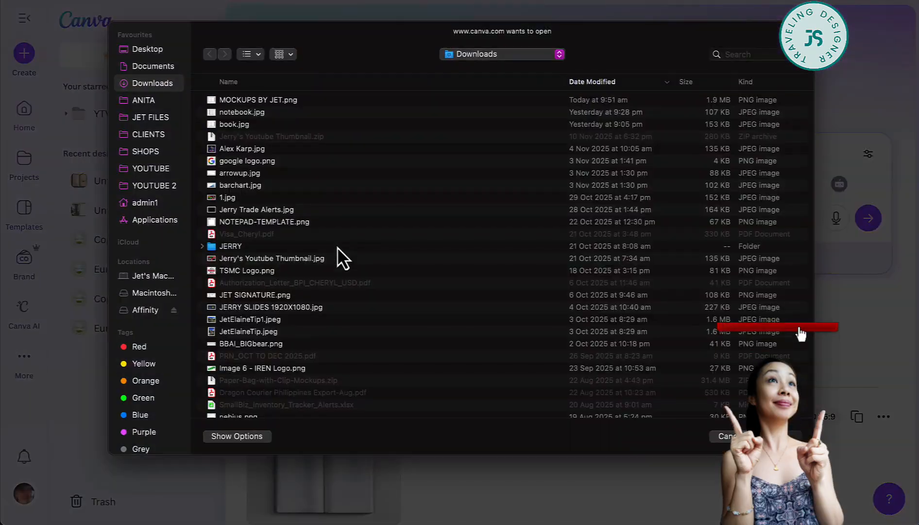
{"action": "double_click", "coordinate": [280, 99]}
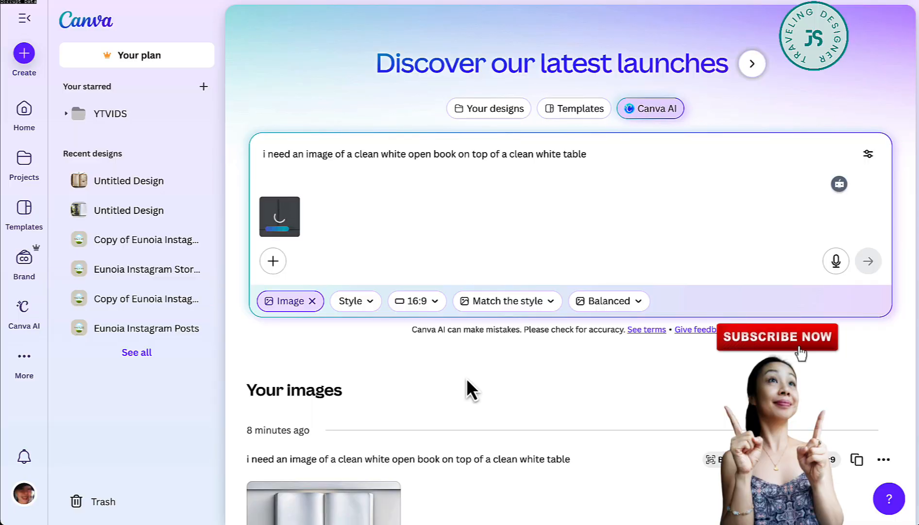
Set the reference matching to follow the image's design and layout, and generate the images.
{"action": "left_click", "coordinate": [507, 307]}
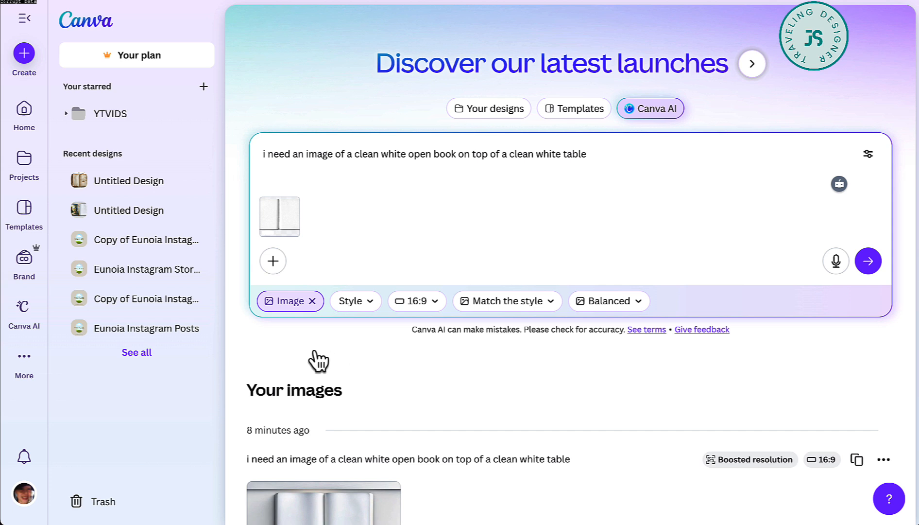
{"action": "left_click", "coordinate": [626, 306]}
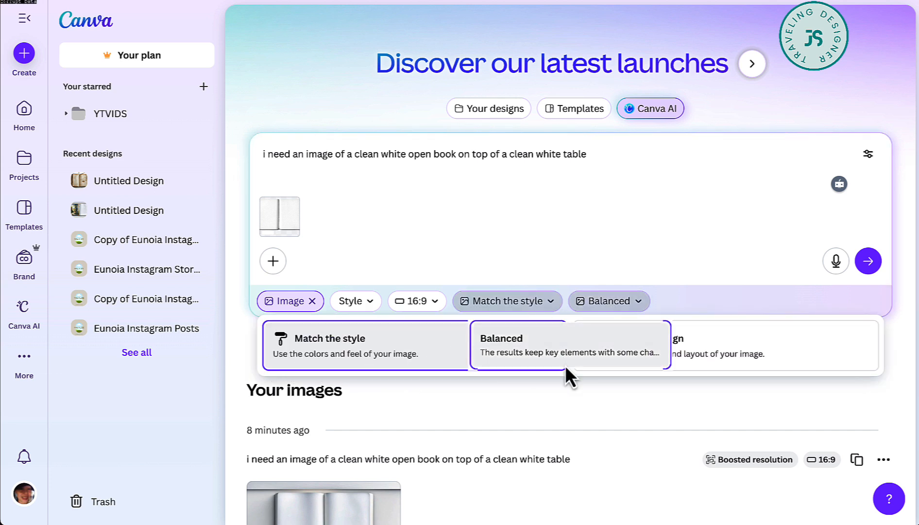
{"action": "left_click", "coordinate": [745, 351]}
{"action": "left_click", "coordinate": [861, 248]}
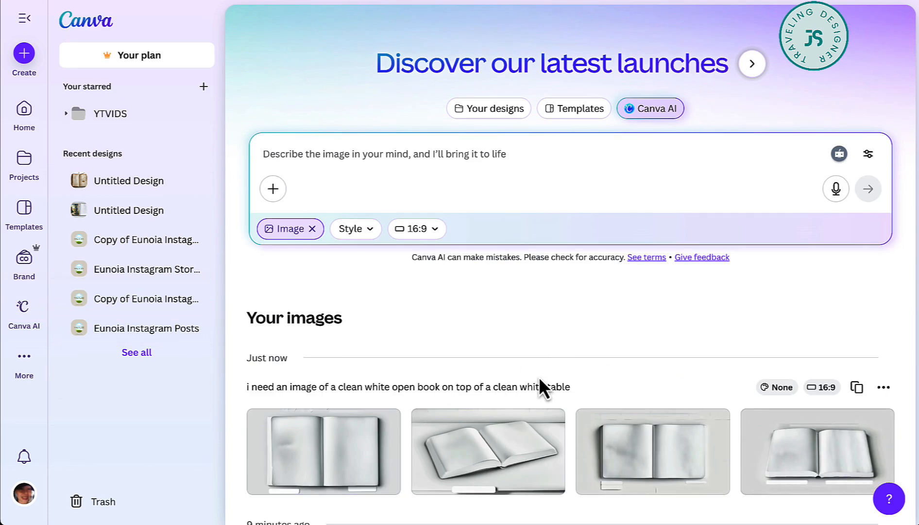
Open a generated image of the flat white open book in the editor and duplicate its page.
{"action": "scroll", "coordinate": [408, 427], "scroll_direction": "down", "scroll_amount": 15}
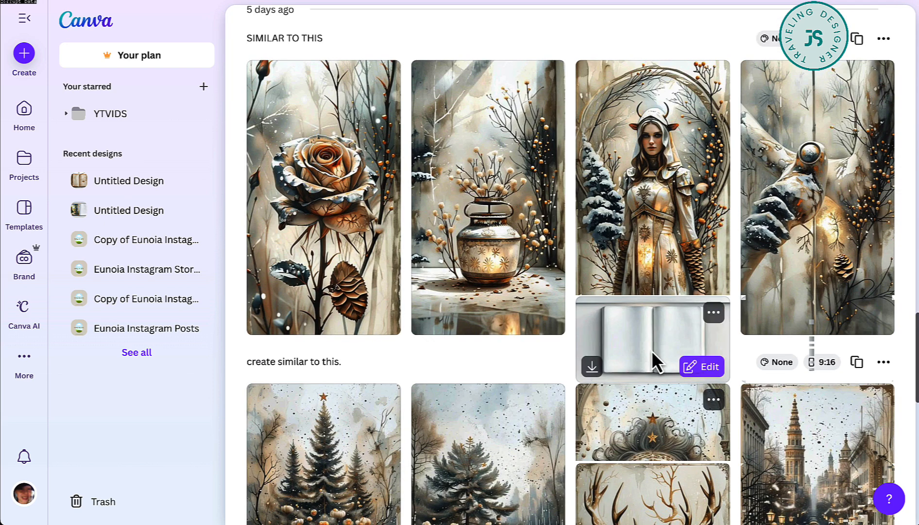
{"action": "scroll", "coordinate": [653, 357], "scroll_direction": "up", "scroll_amount": 10}
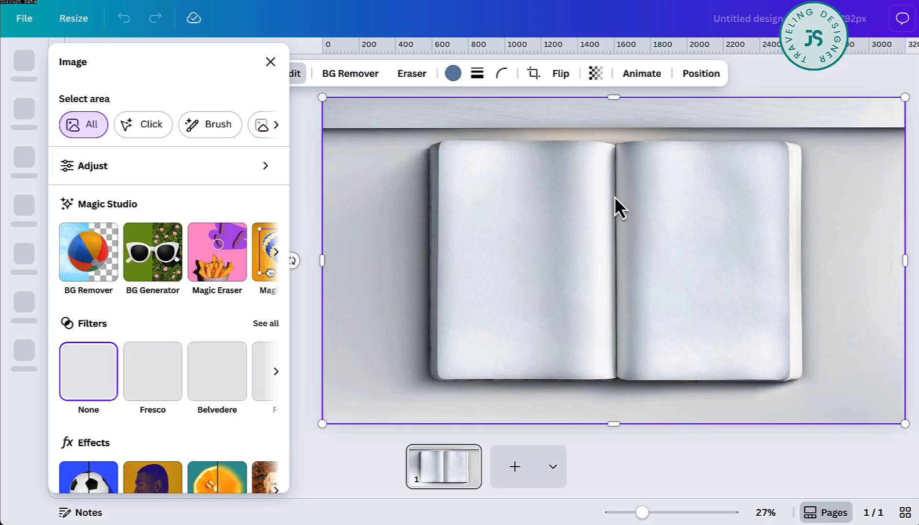
{"action": "left_click", "coordinate": [650, 125]}
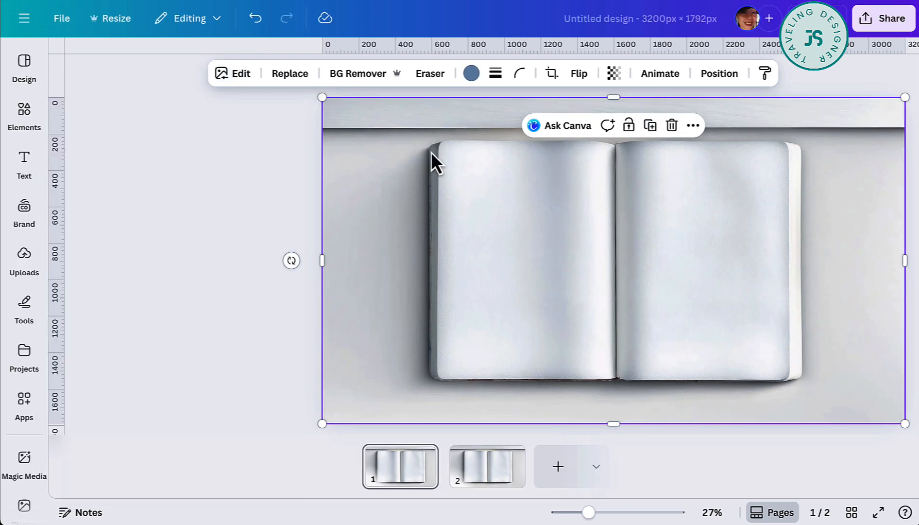
Generate a custom mockup template from the book image and apply the result that covers the whole left book page.
{"action": "left_click", "coordinate": [237, 74]}
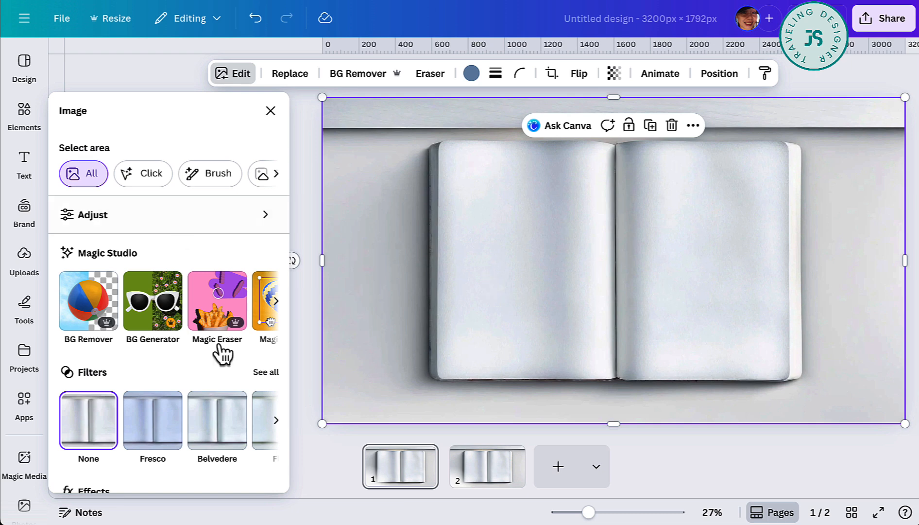
{"action": "scroll", "coordinate": [224, 360], "scroll_direction": "down", "scroll_amount": 5}
{"action": "left_click", "coordinate": [225, 467]}
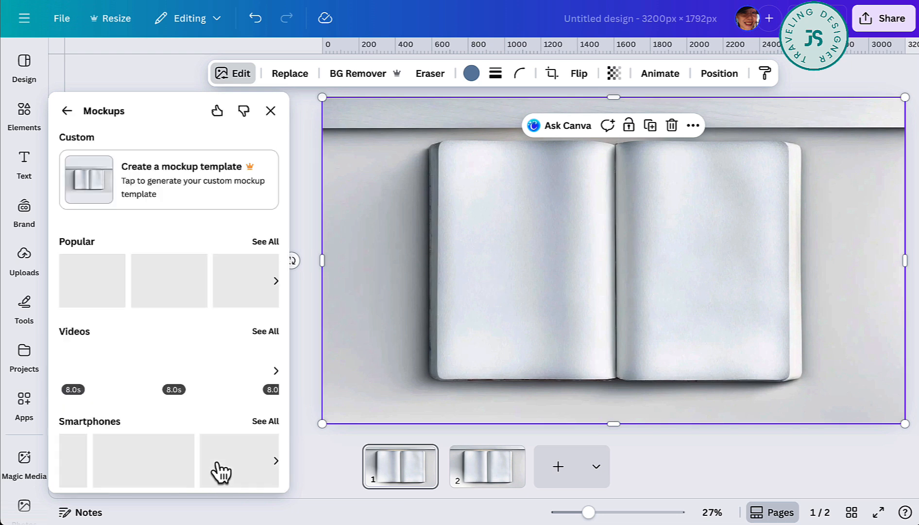
{"action": "left_click", "coordinate": [165, 182]}
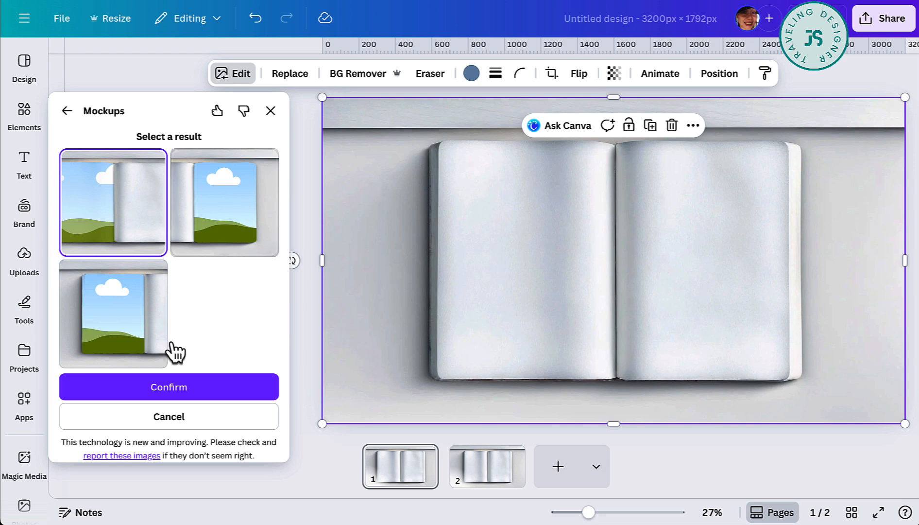
{"action": "left_click", "coordinate": [141, 331]}
{"action": "left_click", "coordinate": [196, 386]}
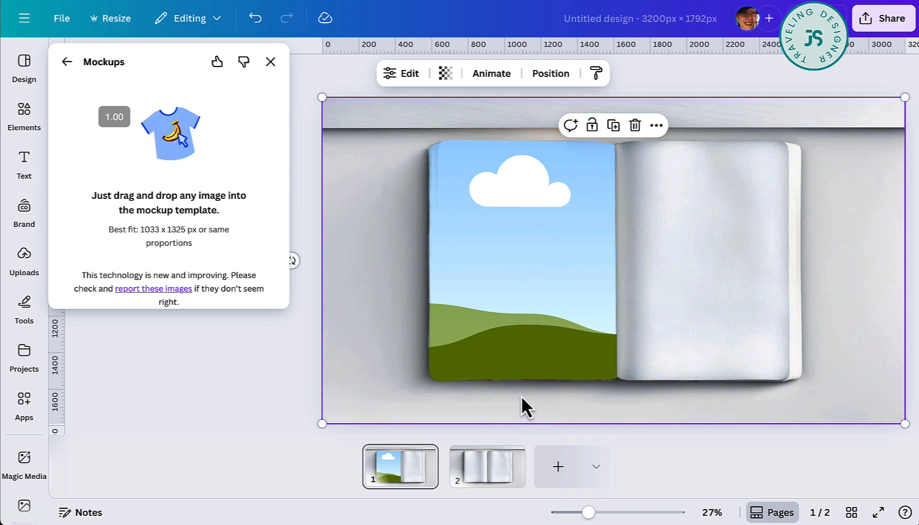
{"action": "left_click", "coordinate": [280, 425]}
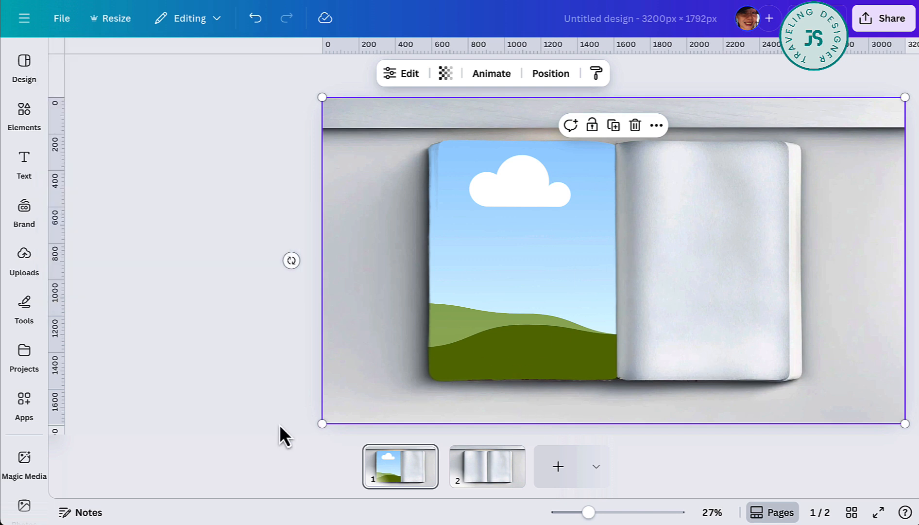
Fill the left book page of the mockup with the uploaded large rose illustration.
{"action": "left_click", "coordinate": [20, 262]}
{"action": "scroll", "coordinate": [212, 362], "scroll_direction": "down", "scroll_amount": 10}
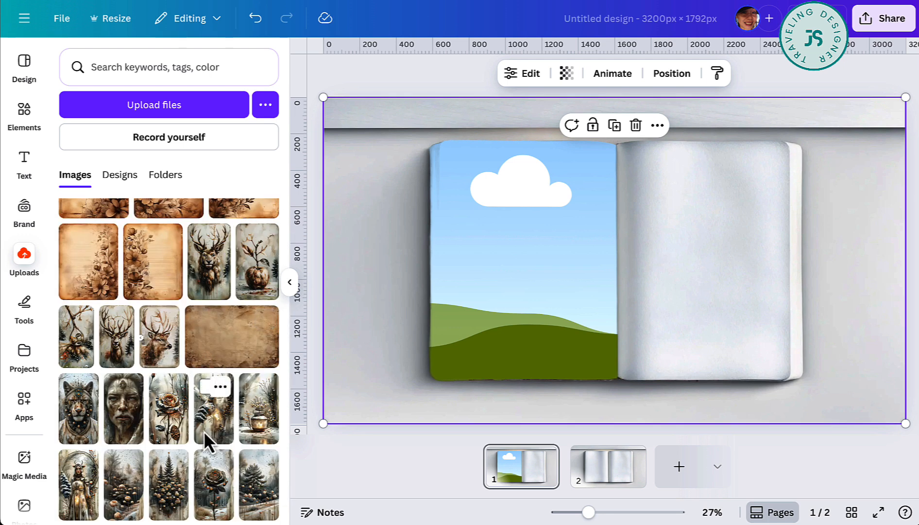
{"action": "left_click", "coordinate": [171, 428]}
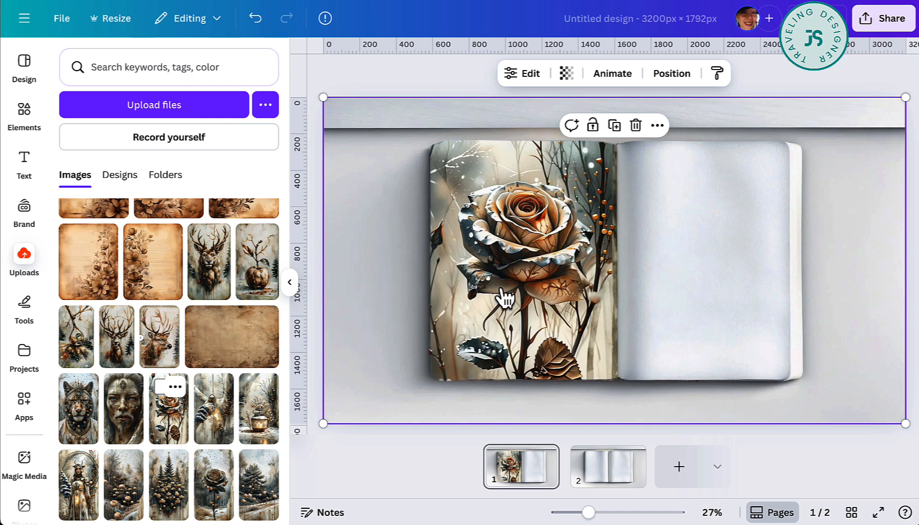
Reposition the rose illustration's crop so the flower sits higher on the book page, and apply the changes.
{"action": "double_click", "coordinate": [534, 241]}
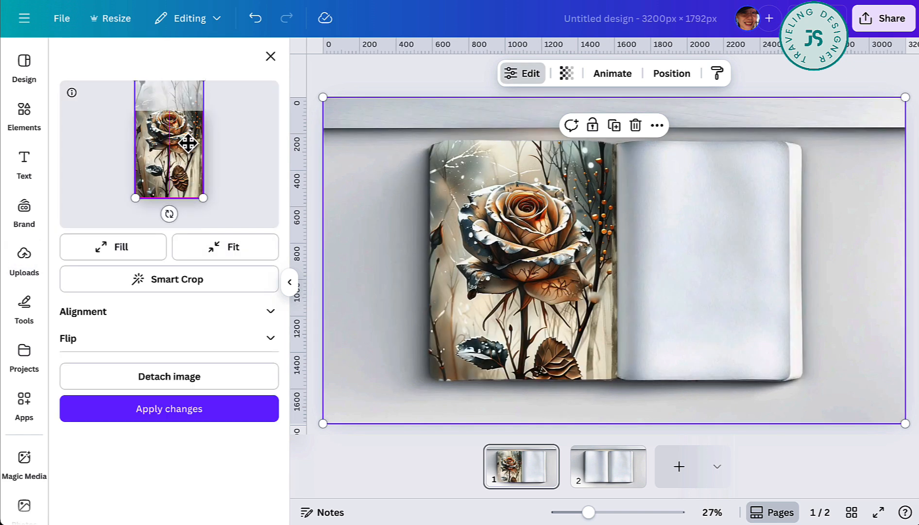
{"action": "mouse_move", "coordinate": [188, 143]}
{"action": "left_mouse_down"}
{"action": "mouse_move", "coordinate": [188, 178]}
{"action": "mouse_move", "coordinate": [189, 151]}
{"action": "left_mouse_up"}
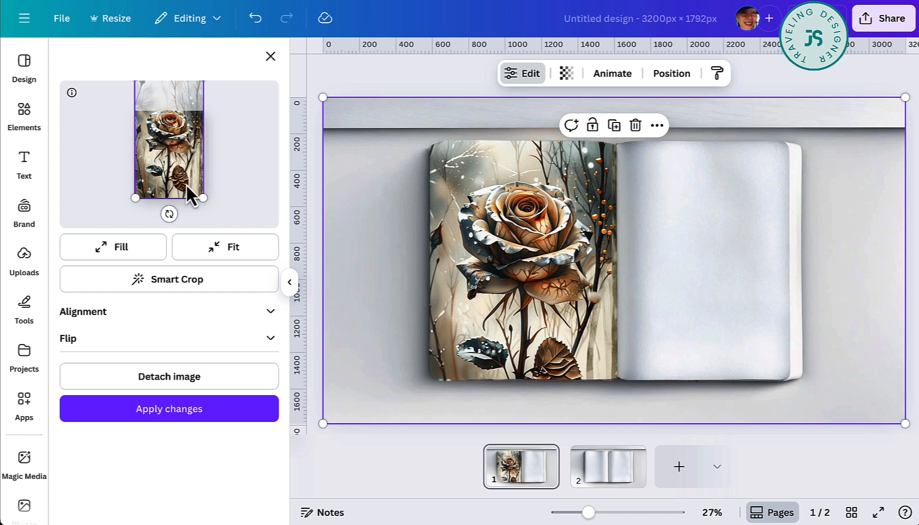
{"action": "left_click", "coordinate": [184, 411]}
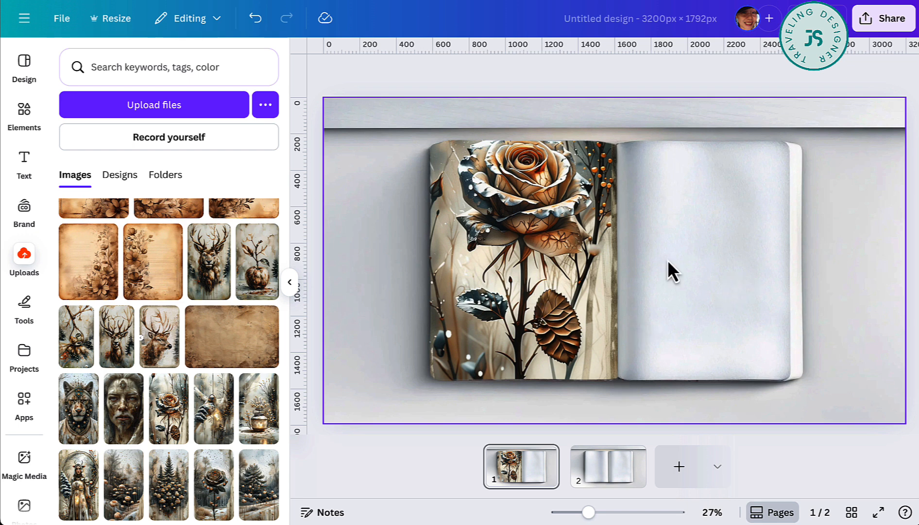
On page 2, generate a custom mockup template from the blank book image and apply the result that covers the right book page.
{"action": "left_click", "coordinate": [625, 476]}
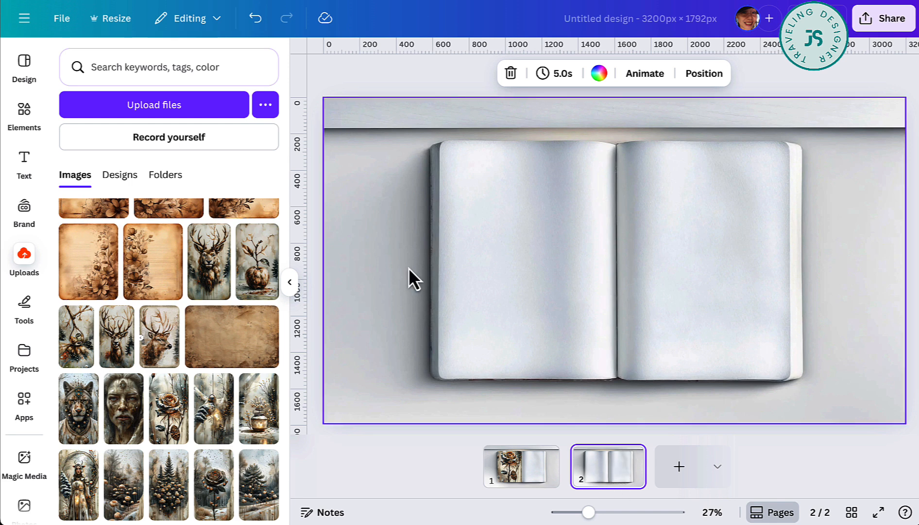
{"action": "left_click", "coordinate": [429, 177]}
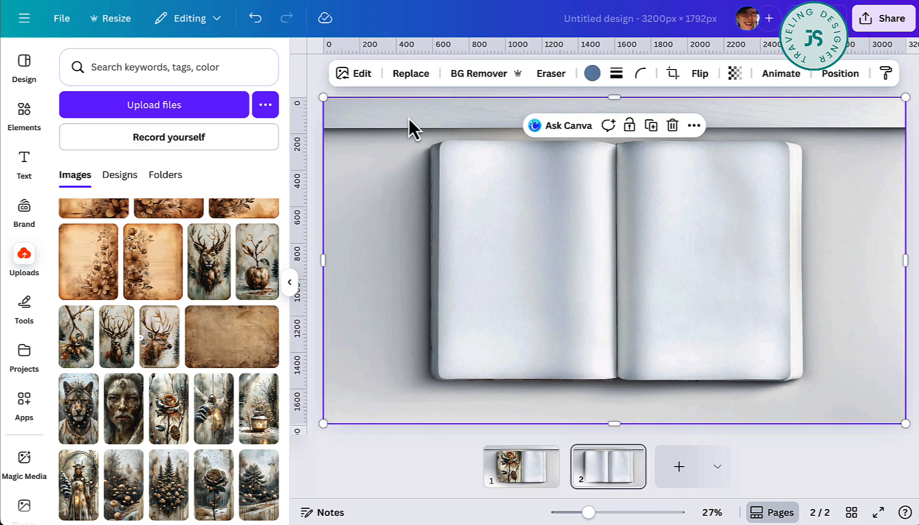
{"action": "left_click", "coordinate": [354, 77]}
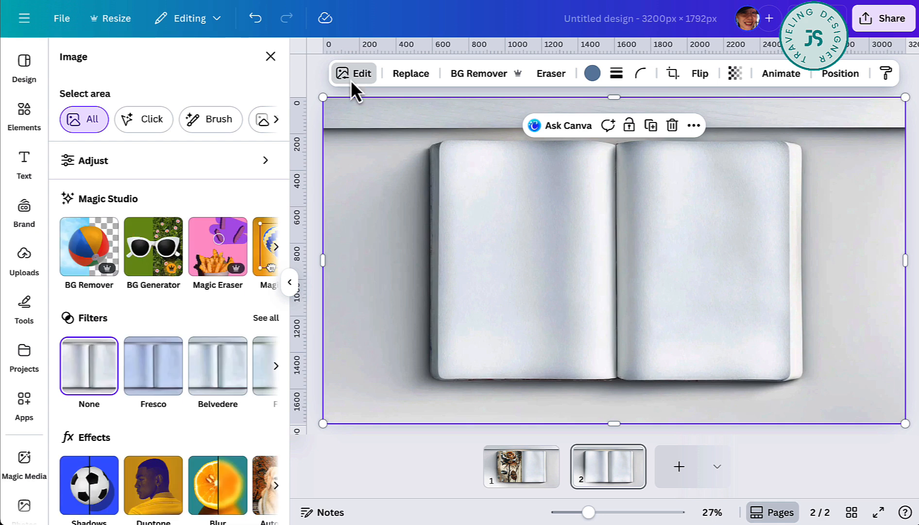
{"action": "scroll", "coordinate": [239, 314], "scroll_direction": "down", "scroll_amount": 2}
{"action": "scroll", "coordinate": [239, 314], "scroll_direction": "down", "scroll_amount": 2}
{"action": "left_click", "coordinate": [202, 459]}
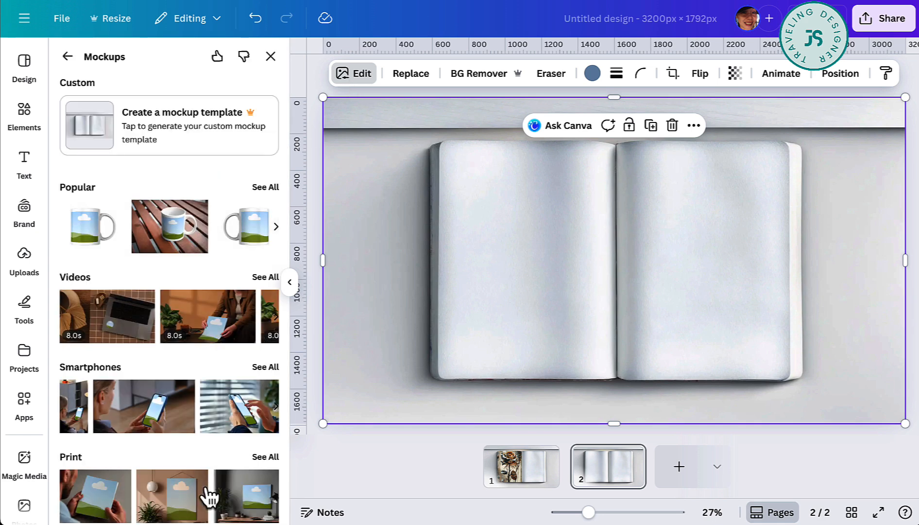
{"action": "left_click", "coordinate": [135, 117]}
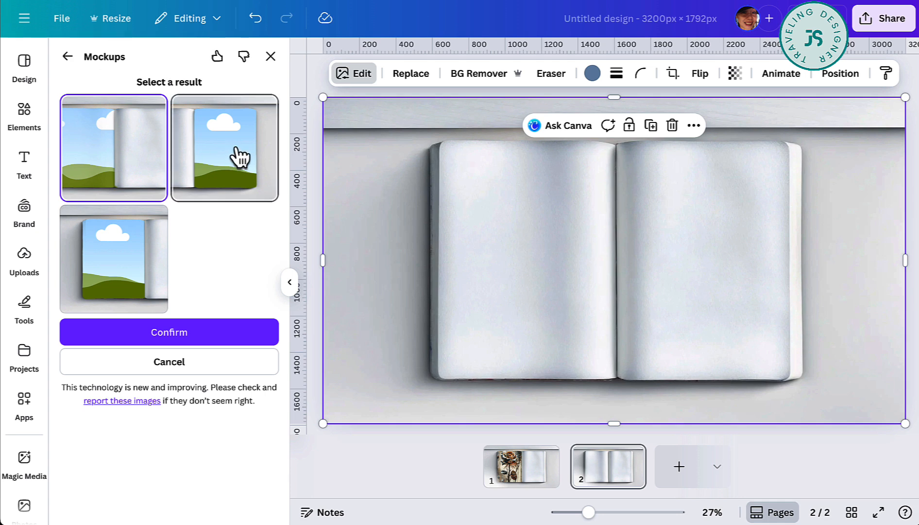
{"action": "left_click", "coordinate": [229, 161]}
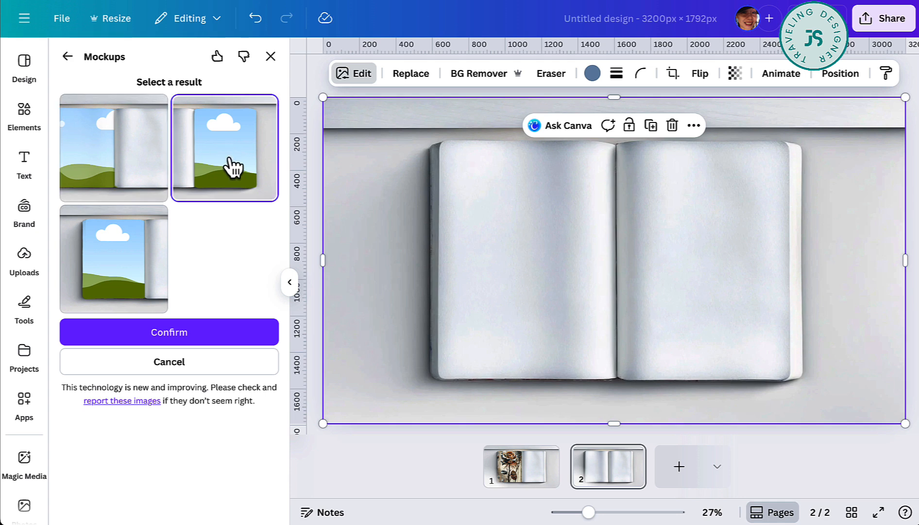
{"action": "left_click", "coordinate": [210, 333]}
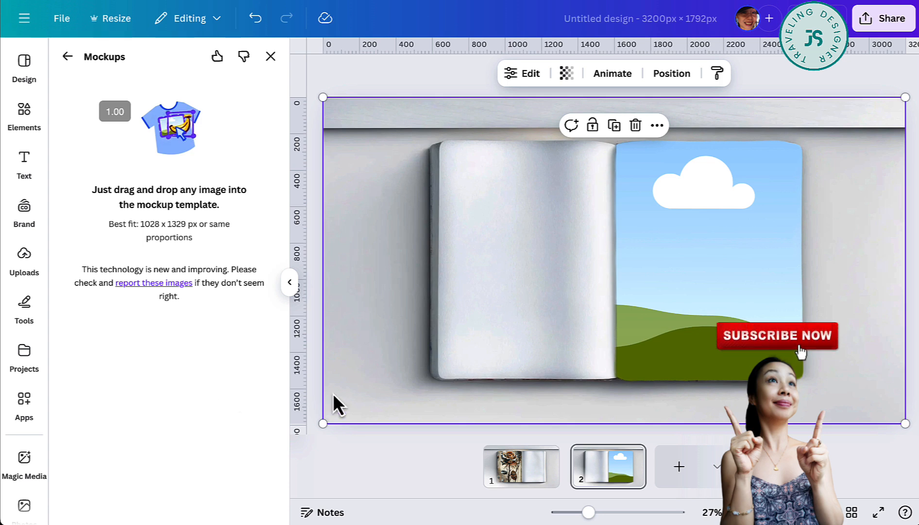
Fill the right book page of the page 2 mockup with the uploaded illustration of the vase and winter branches.
{"action": "left_click", "coordinate": [343, 447]}
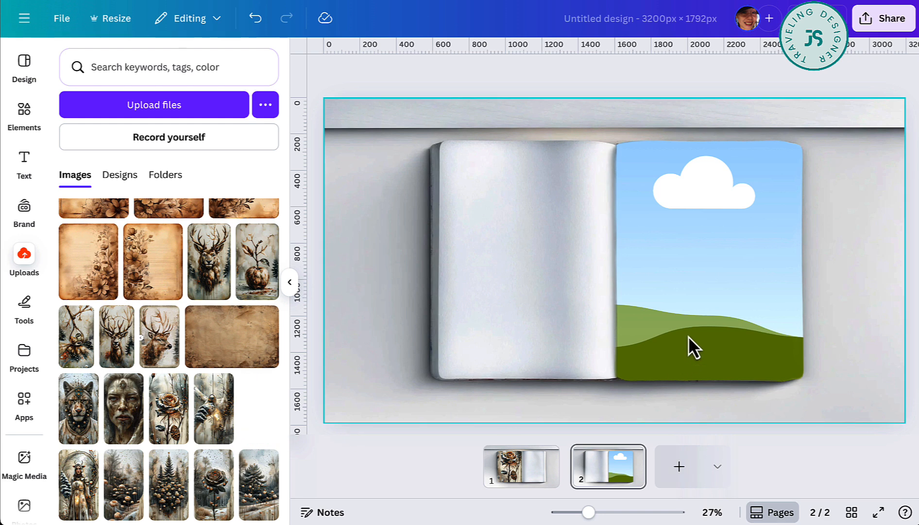
{"action": "left_click_drag", "start_coordinate": [690, 346], "coordinate": [687, 345]}
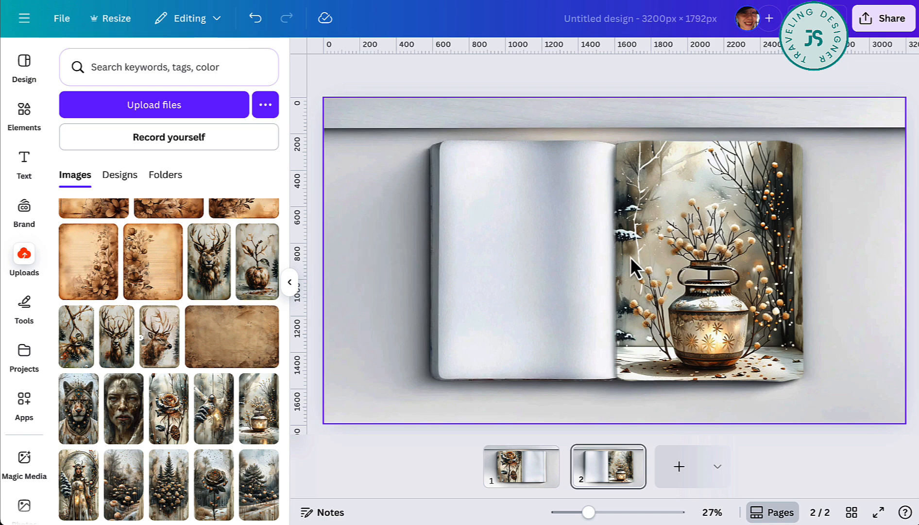
{"action": "left_click", "coordinate": [449, 261]}
{"action": "left_click_drag", "start_coordinate": [324, 100], "coordinate": [295, 148]}
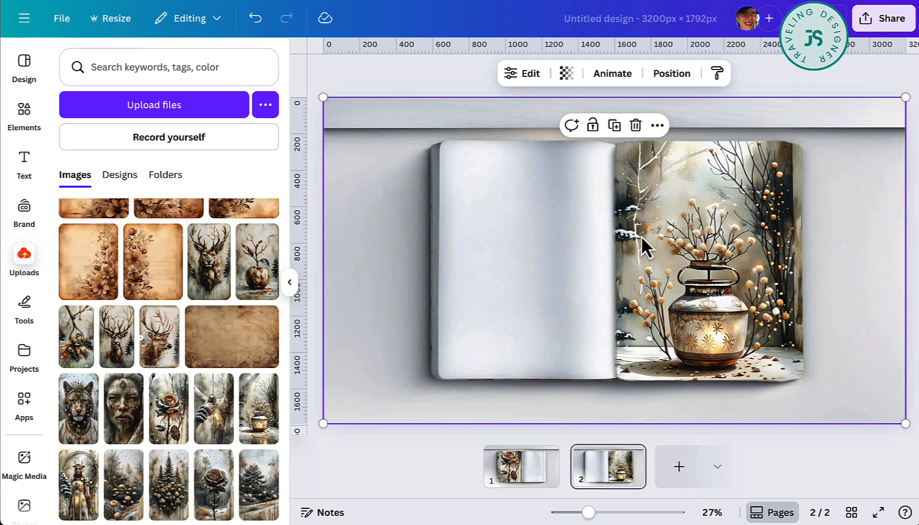
Download pages 1–2 of the design as PNG files at 3,200 × 1,792 px.
{"action": "left_click", "coordinate": [889, 22]}
{"action": "left_click", "coordinate": [678, 309]}
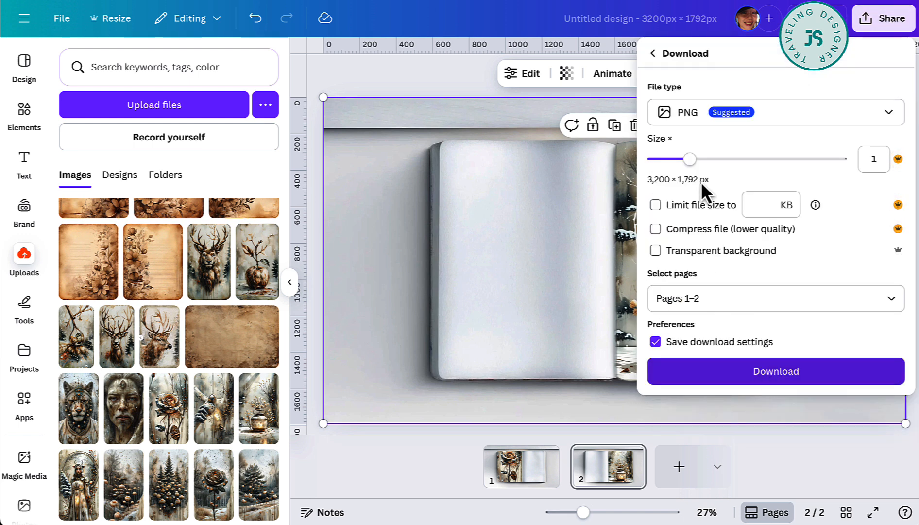
{"action": "left_click", "coordinate": [777, 377]}
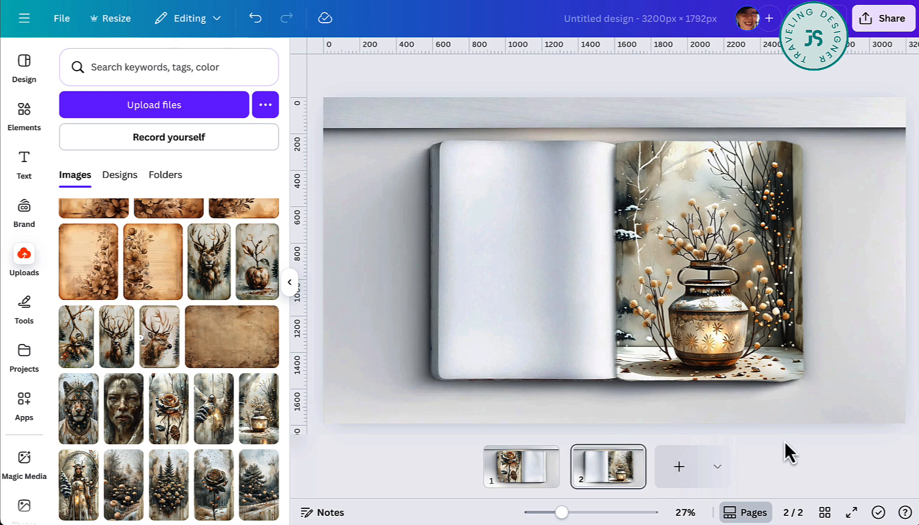
Add a blank third page, extract Untitled design (1).zip from Downloads, and upload its 1.png and 2.png to the design.
{"action": "left_click", "coordinate": [680, 467]}
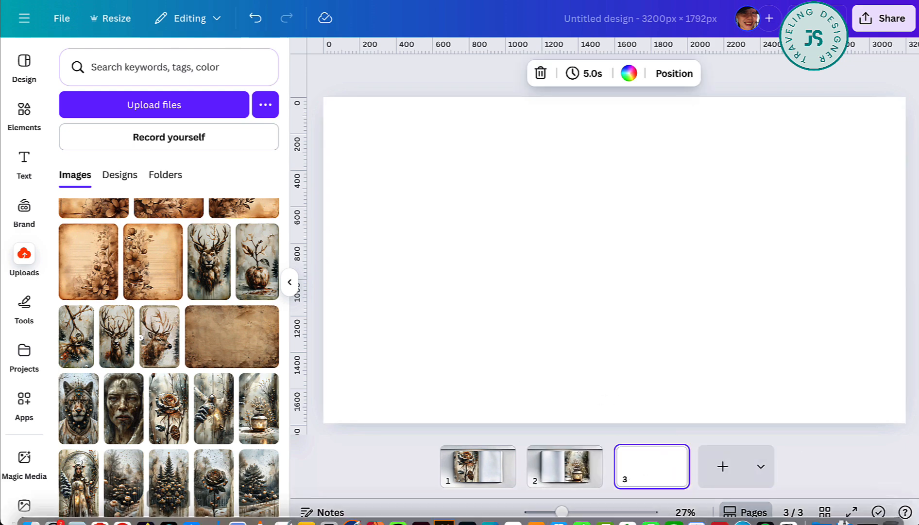
{"action": "left_click", "coordinate": [29, 505]}
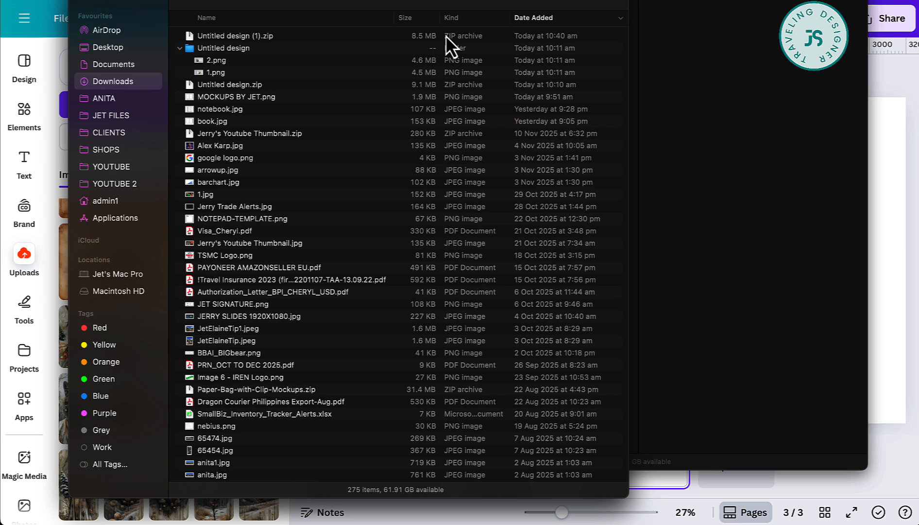
{"action": "double_click", "coordinate": [192, 37]}
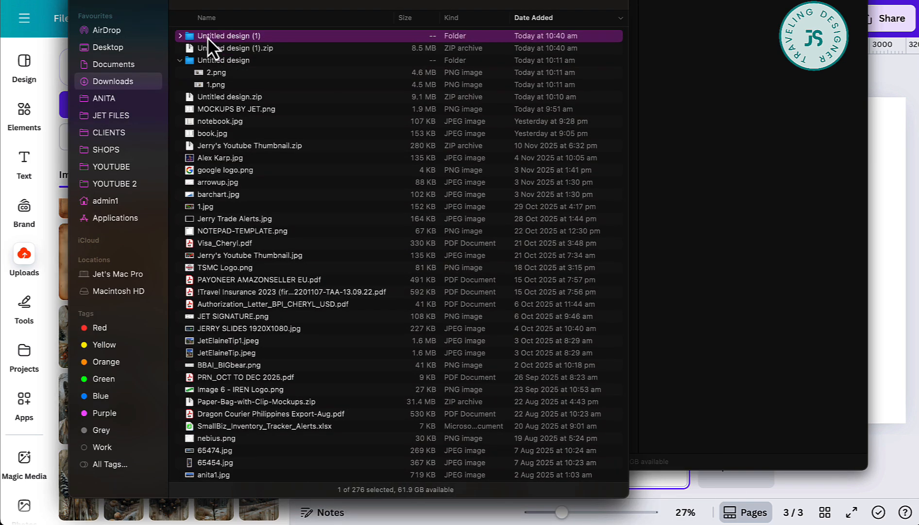
{"action": "left_click", "coordinate": [179, 36]}
{"action": "left_click", "coordinate": [231, 53]}
{"action": "left_click", "coordinate": [234, 60], "text": "shift"}
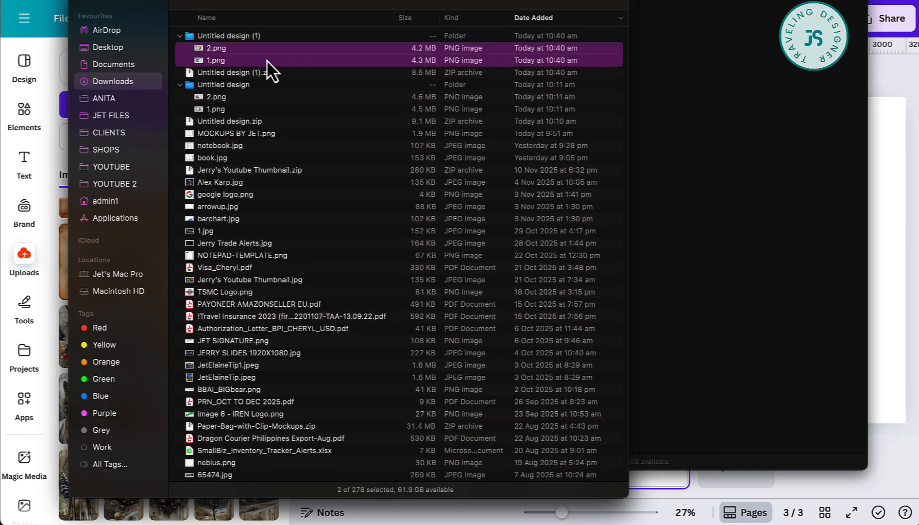
{"action": "left_click_drag", "start_coordinate": [266, 60], "coordinate": [41, 242]}
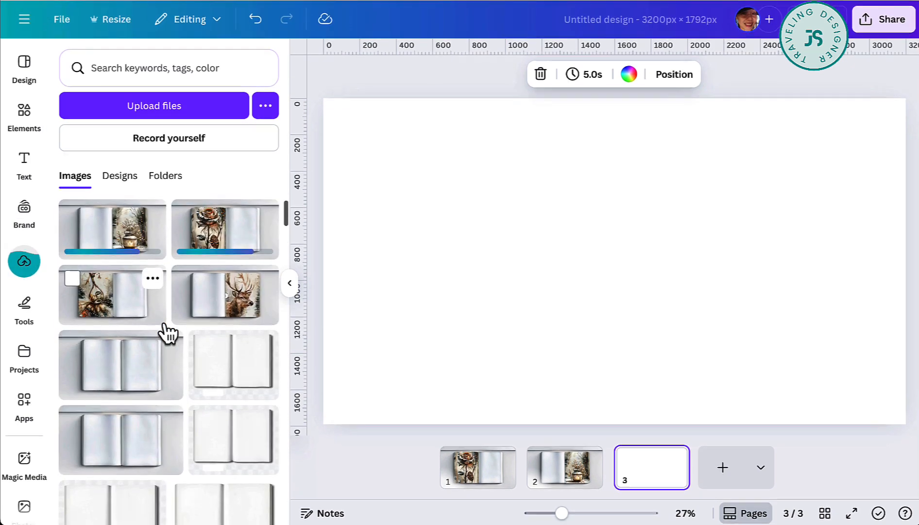
Place the uploaded vase and rose book images on page 3, and line up the rose image's top-left corner with the vase image's.
{"action": "left_click", "coordinate": [116, 242]}
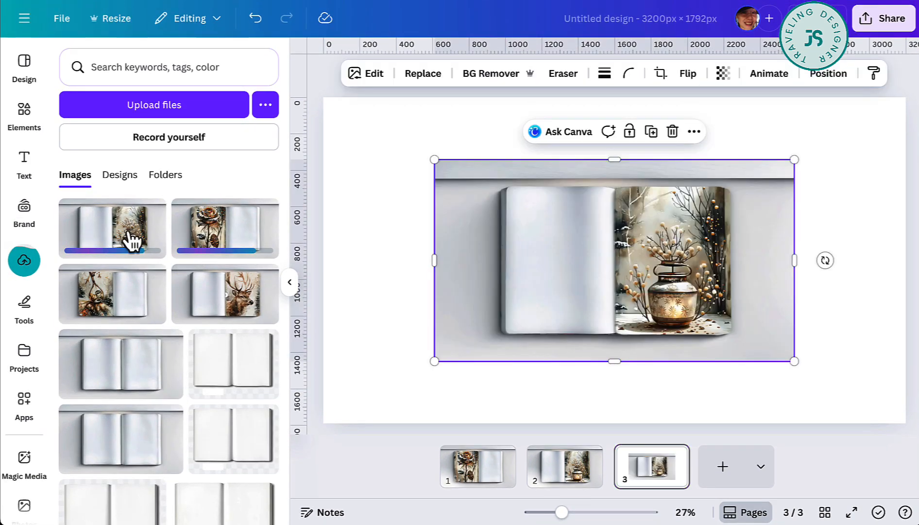
{"action": "left_click_drag", "start_coordinate": [215, 237], "coordinate": [502, 239]}
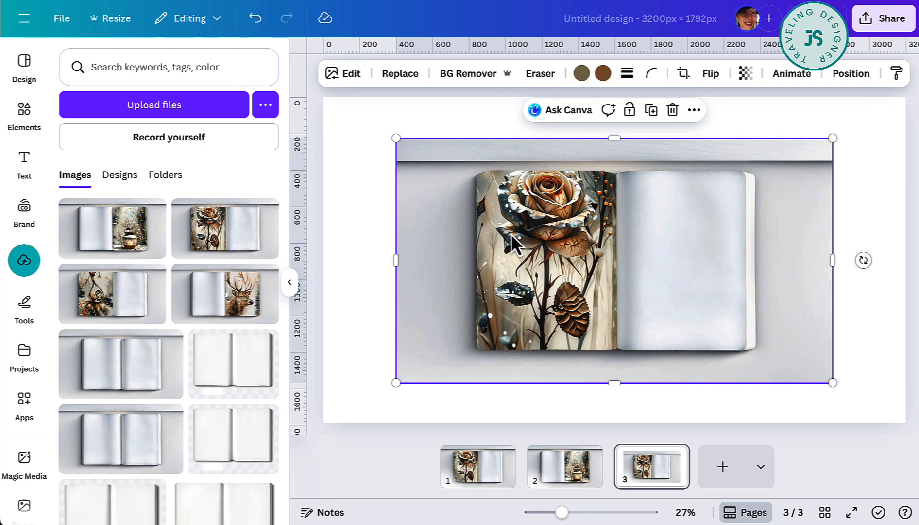
{"action": "left_click_drag", "start_coordinate": [891, 195], "coordinate": [750, 260]}
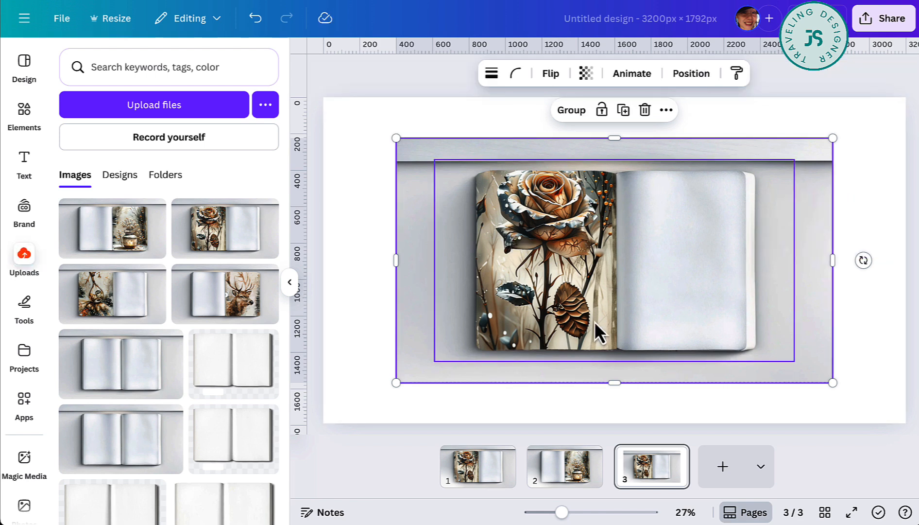
{"action": "left_click", "coordinate": [581, 299]}
{"action": "left_click_drag", "start_coordinate": [580, 299], "coordinate": [618, 323]}
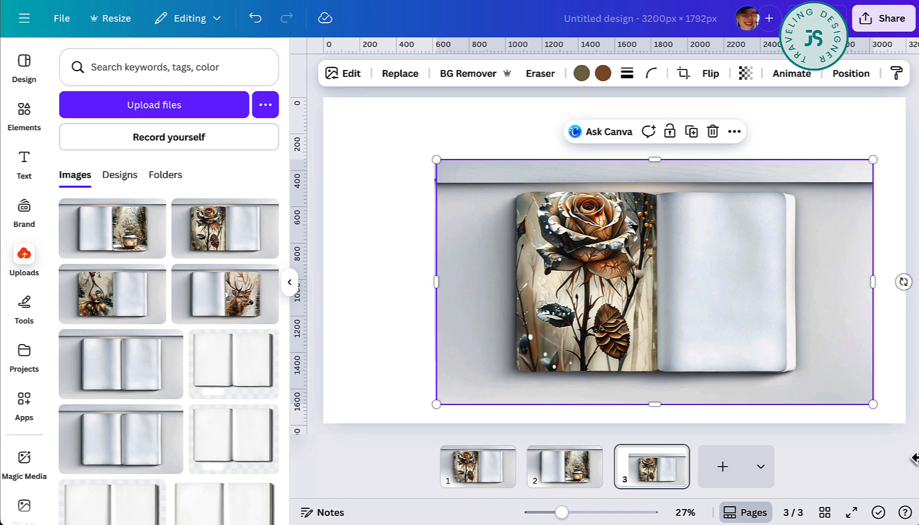
Shrink the rose book image to the size of the vase book image underneath so the two overlap.
{"action": "left_click_drag", "start_coordinate": [874, 404], "coordinate": [786, 383]}
{"action": "left_click_drag", "start_coordinate": [858, 252], "coordinate": [401, 153]}
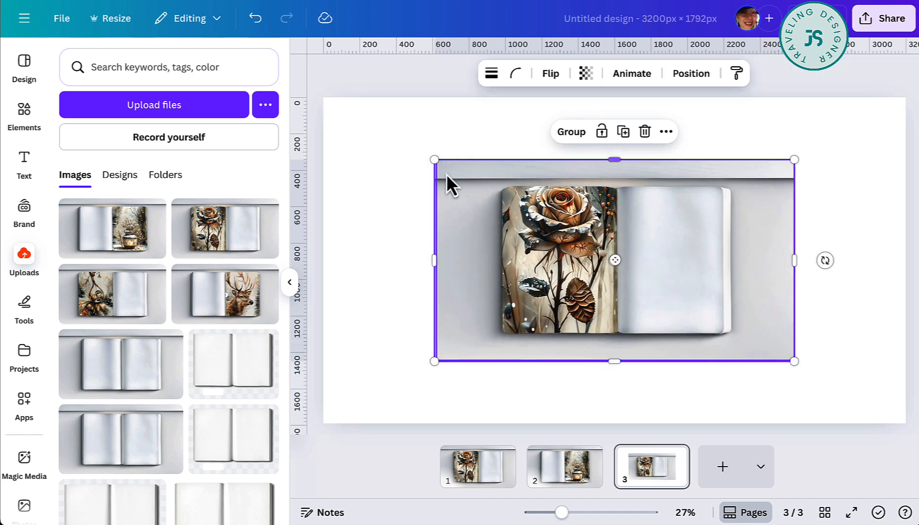
{"action": "left_click", "coordinate": [481, 207]}
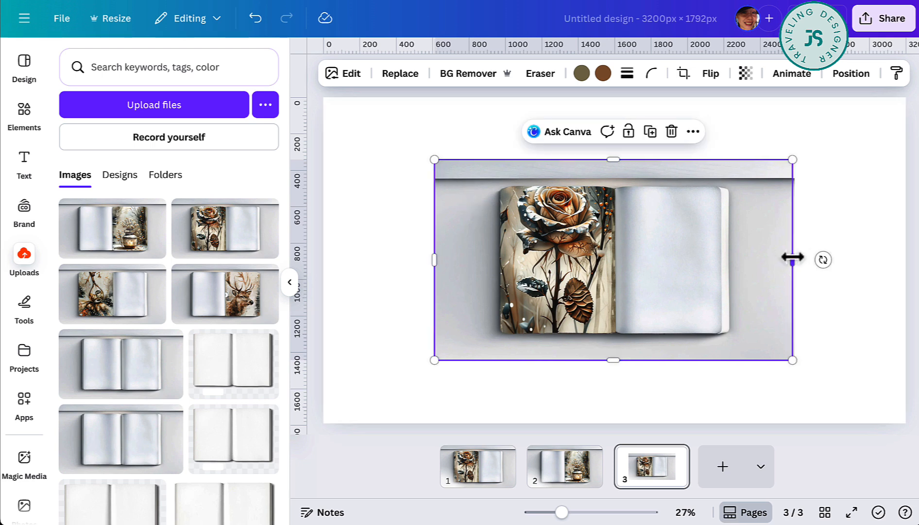
Select both overlapping book images and enlarge them together to fill page 3.
{"action": "left_click", "coordinate": [808, 212]}
{"action": "left_click", "coordinate": [494, 221]}
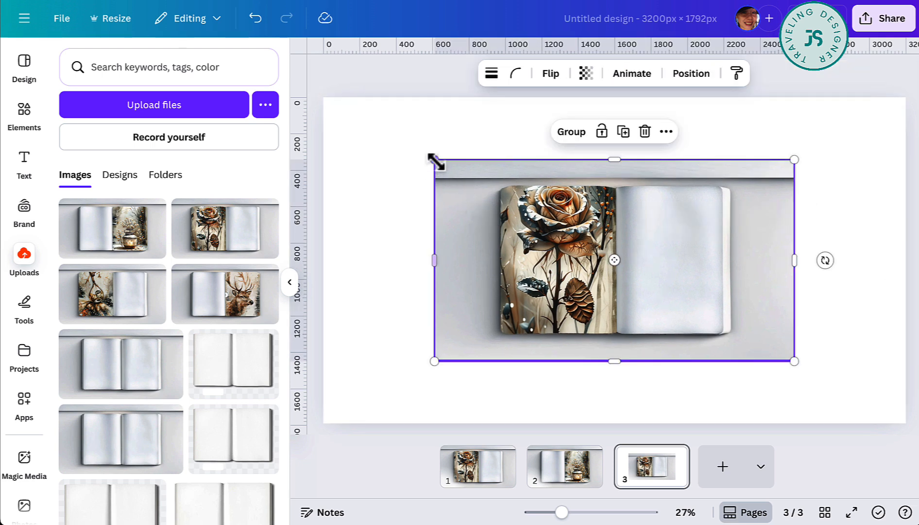
{"action": "left_click_drag", "start_coordinate": [436, 162], "coordinate": [323, 98]}
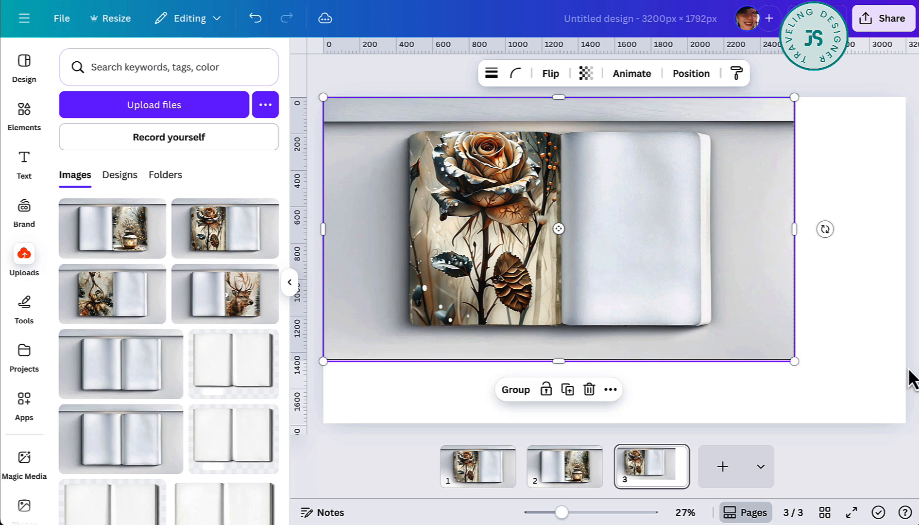
{"action": "left_click_drag", "start_coordinate": [795, 361], "coordinate": [906, 423]}
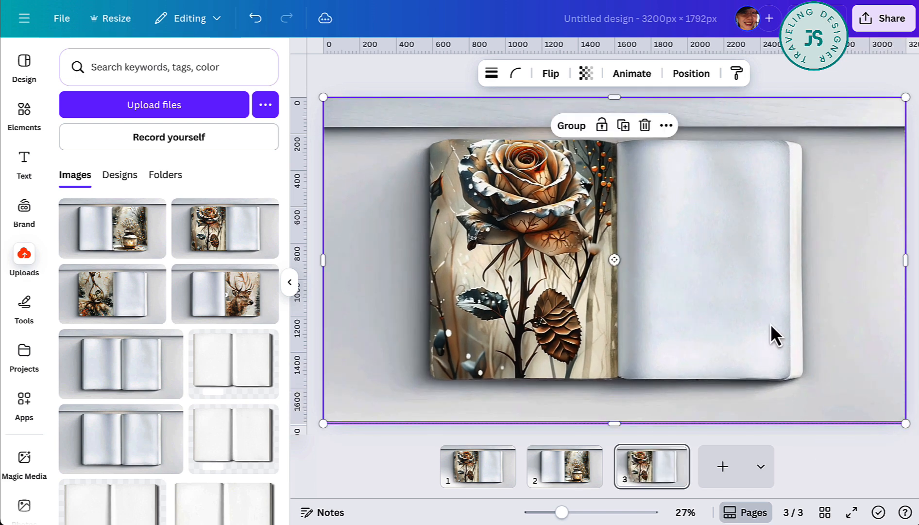
Crop the rose book image from its right edge to a width of 1,600 px, exposing the vase page underneath.
{"action": "left_click", "coordinate": [771, 324]}
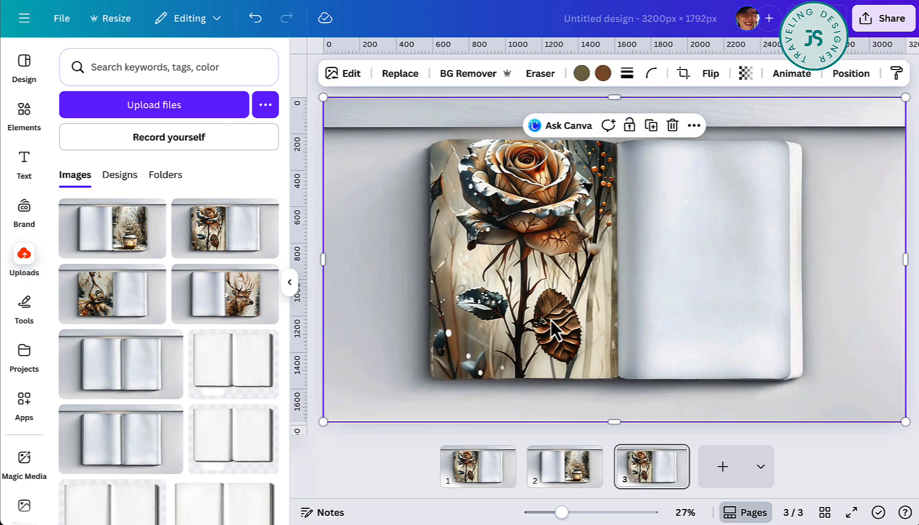
{"action": "left_click_drag", "start_coordinate": [904, 262], "coordinate": [615, 260]}
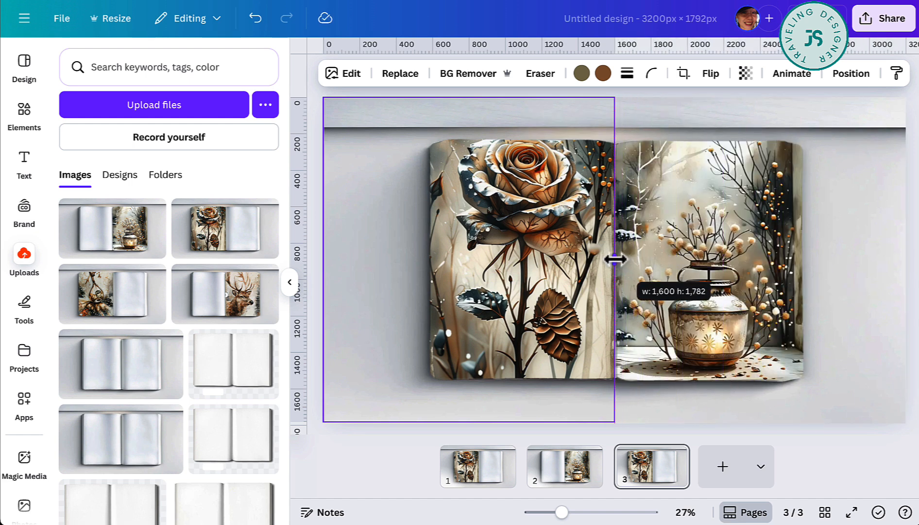
{"action": "left_click", "coordinate": [916, 270]}
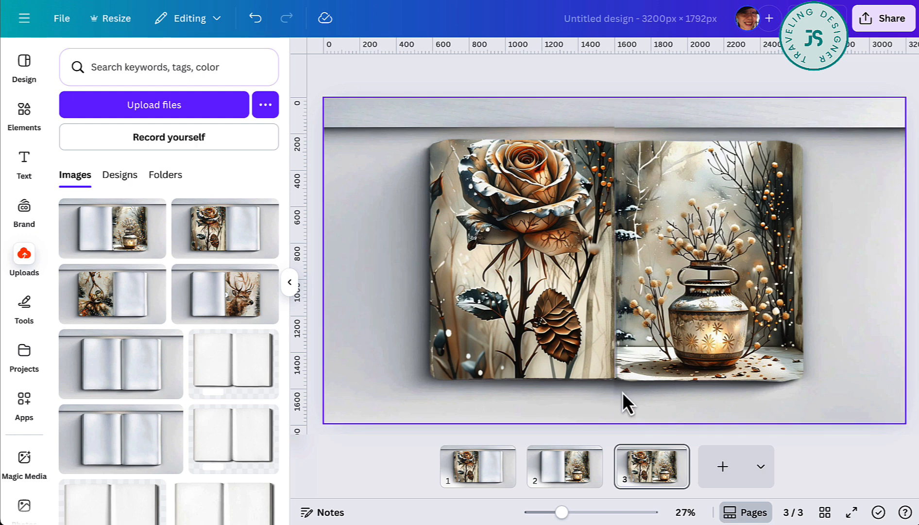
Extend the rose image's right crop edge slightly so it meets the book's spine, and select the vase image underneath.
{"action": "left_click", "coordinate": [611, 364]}
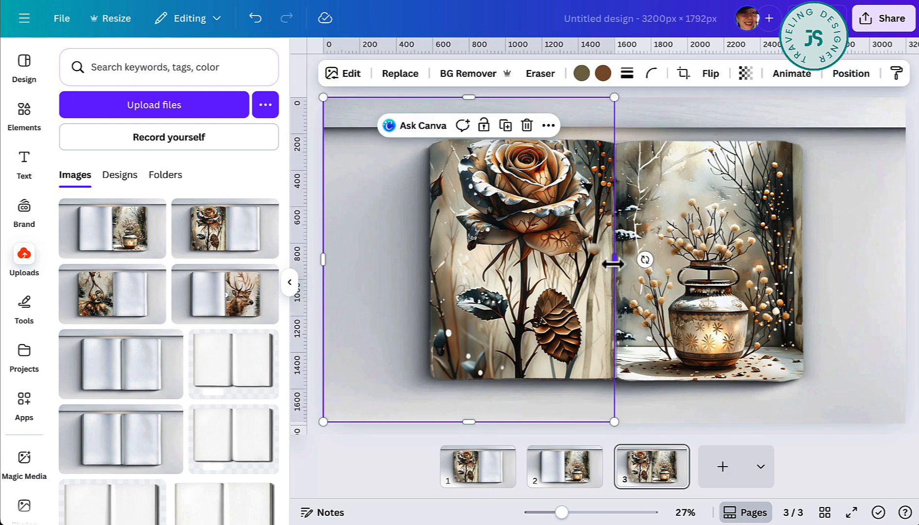
{"action": "left_click_drag", "start_coordinate": [614, 265], "coordinate": [619, 265]}
{"action": "left_click", "coordinate": [676, 287]}
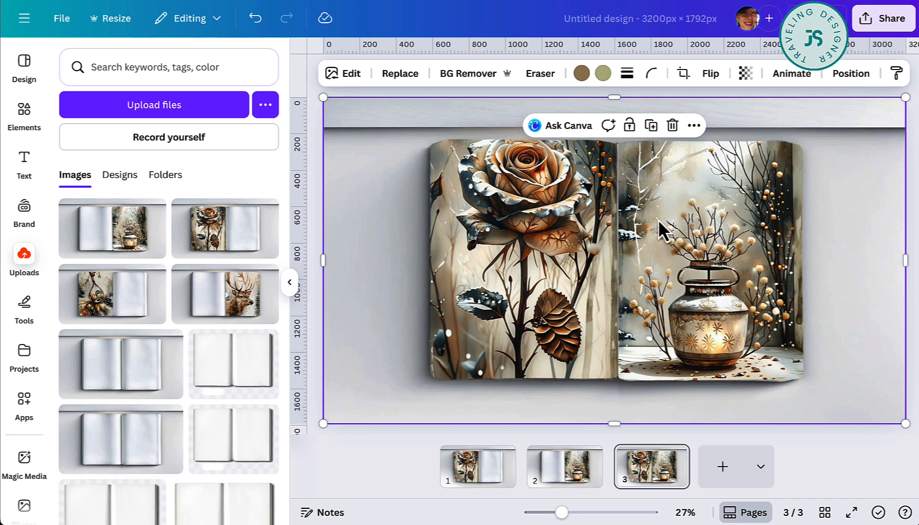
Search the elements library for "shadow" and browse all matching graphics.
{"action": "left_click", "coordinate": [34, 118]}
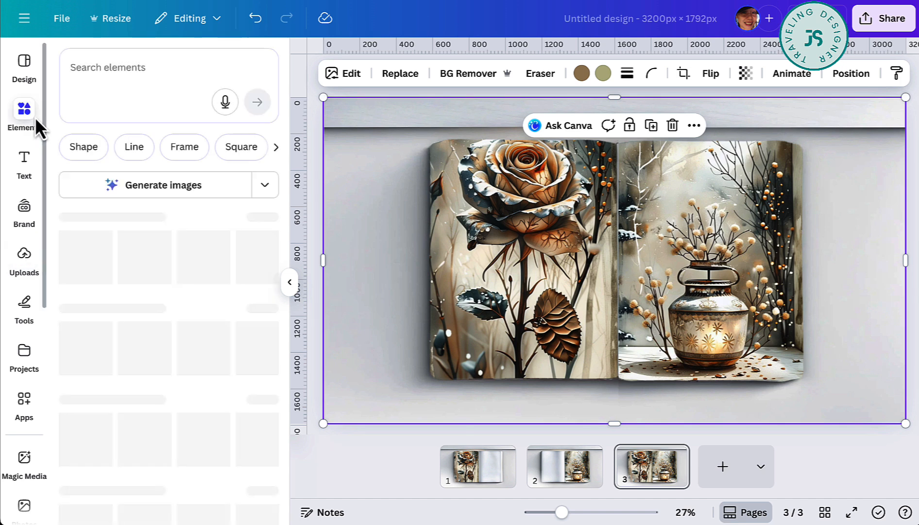
{"action": "left_click", "coordinate": [155, 78]}
{"action": "type", "text": "sha"}
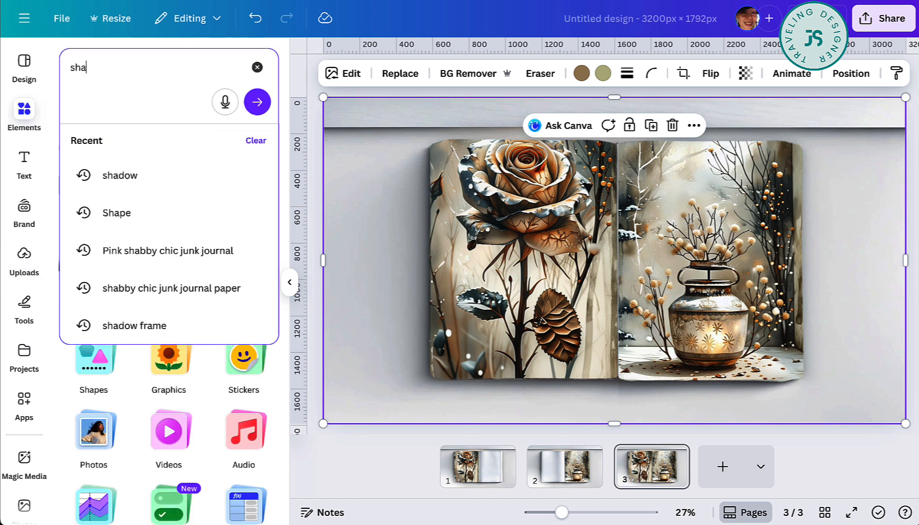
{"action": "type", "text": "dow"}
{"action": "key", "text": "Return"}
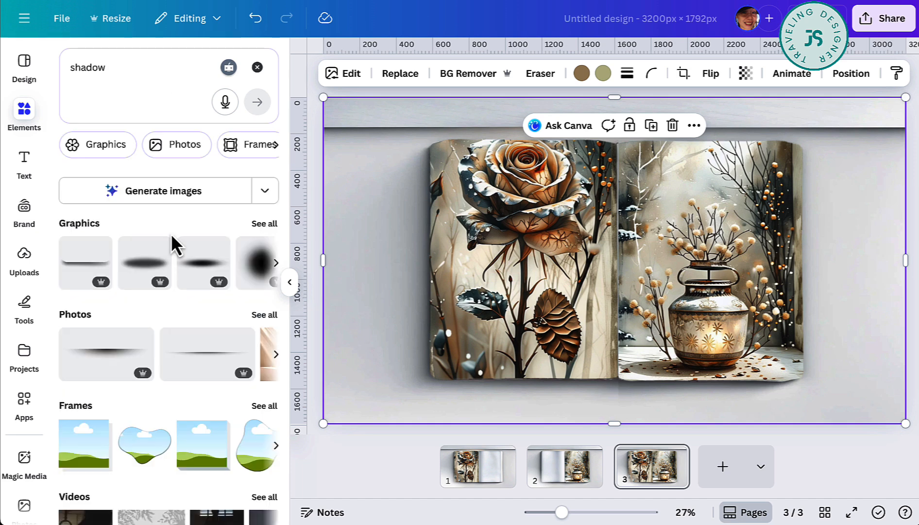
{"action": "left_click", "coordinate": [265, 224]}
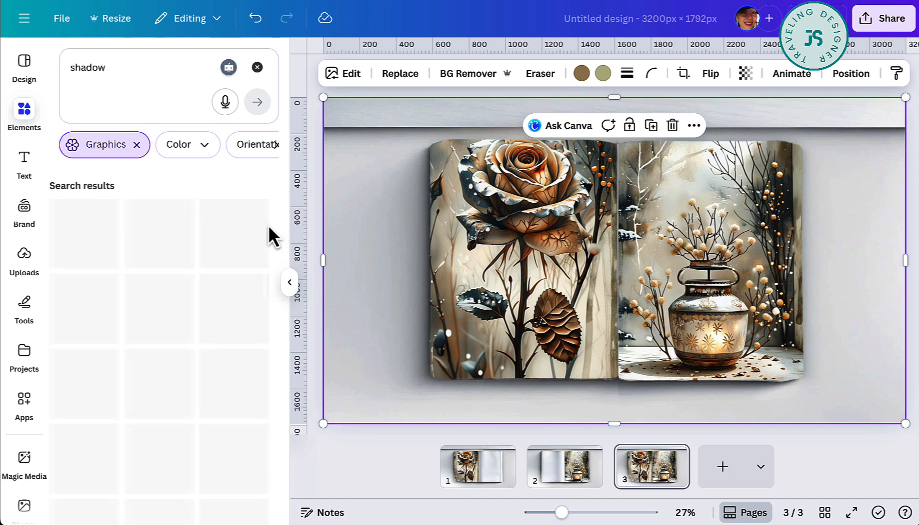
{"action": "scroll", "coordinate": [160, 450], "scroll_direction": "down", "scroll_amount": 3}
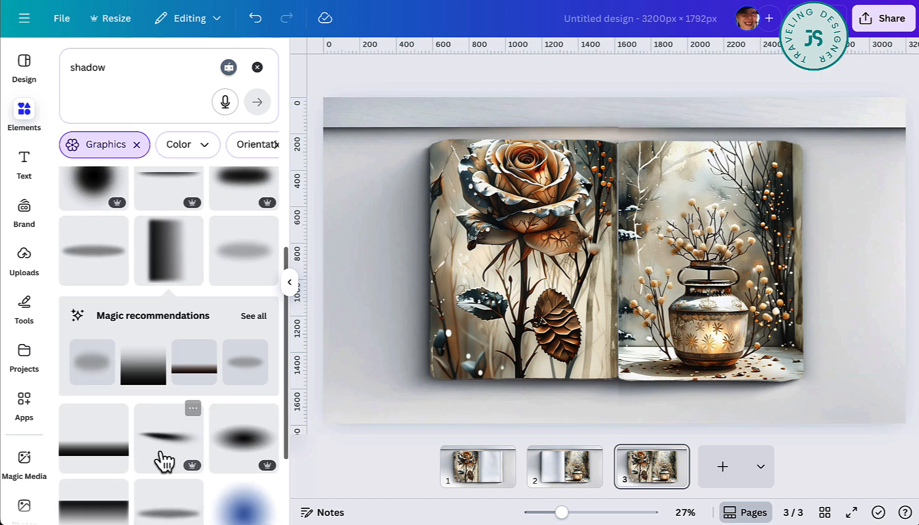
Add the black-edged gradient shadow, rotated upright with its dark edge along the spine on the vase page, and enlarge it to the page height.
{"action": "left_click", "coordinate": [109, 468]}
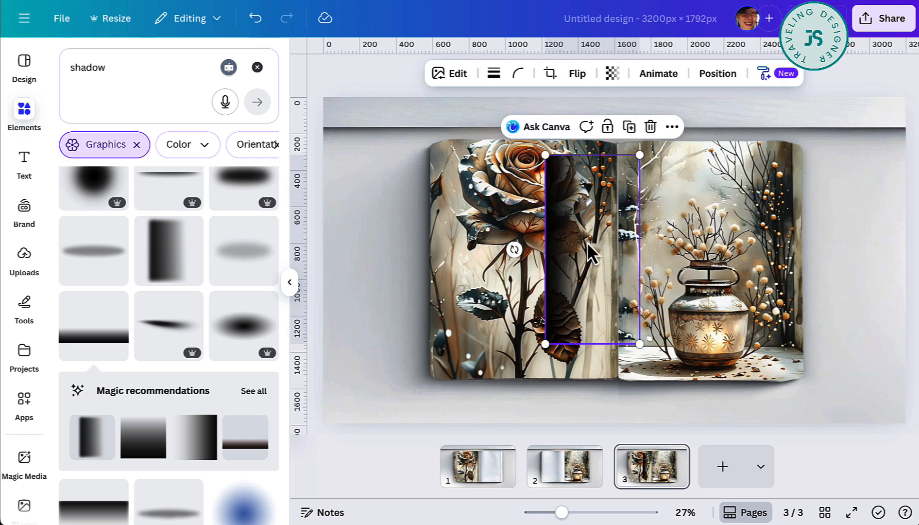
{"action": "left_click_drag", "start_coordinate": [589, 244], "coordinate": [661, 241]}
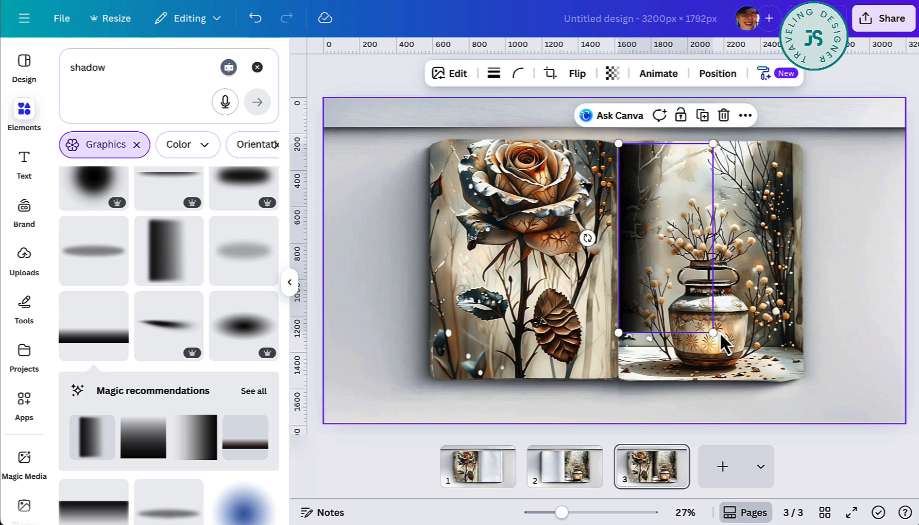
{"action": "left_click_drag", "start_coordinate": [713, 333], "coordinate": [731, 384]}
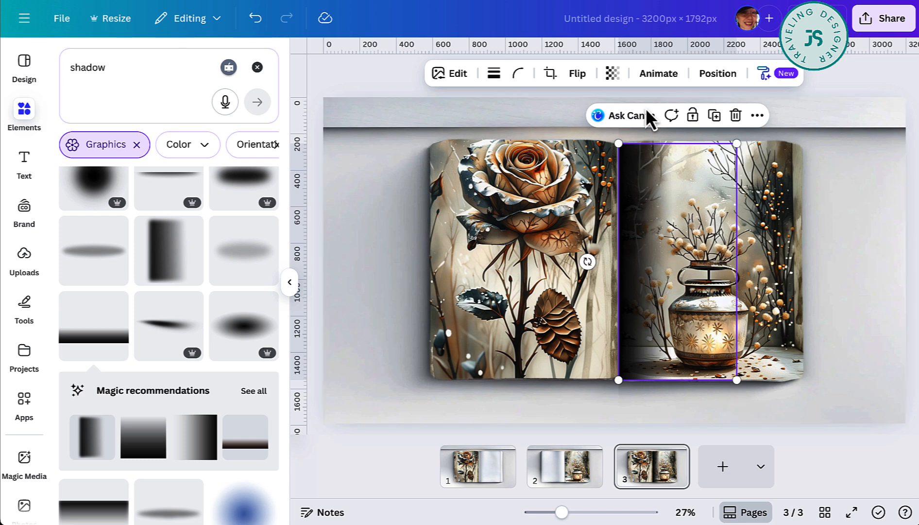
Set the transparency of the shadow on the vase page to 42.
{"action": "left_click", "coordinate": [613, 73]}
{"action": "left_click_drag", "start_coordinate": [642, 129], "coordinate": [585, 129]}
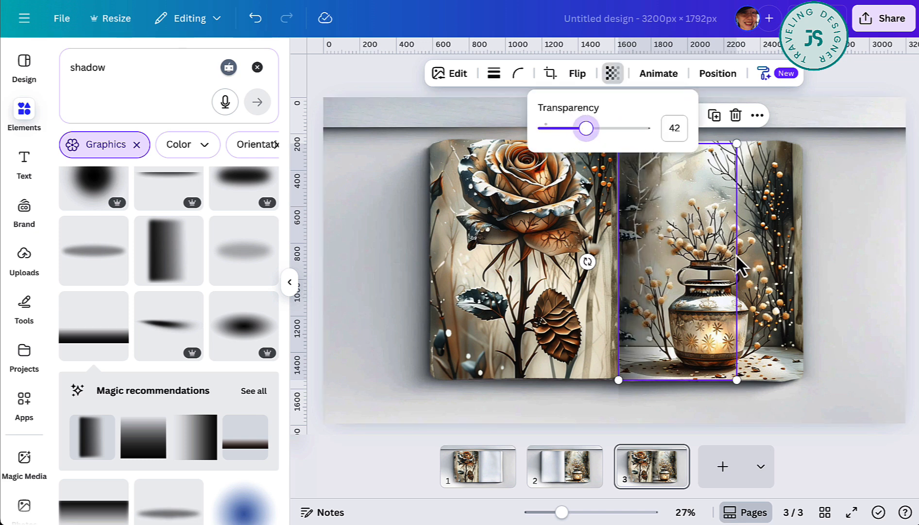
{"action": "left_click", "coordinate": [756, 278]}
Nudge the vase page's shadow up to the page's top edge and enlarge it slightly to reach the bottom edge.
{"action": "left_click", "coordinate": [653, 251]}
{"action": "left_click_drag", "start_coordinate": [658, 245], "coordinate": [659, 243]}
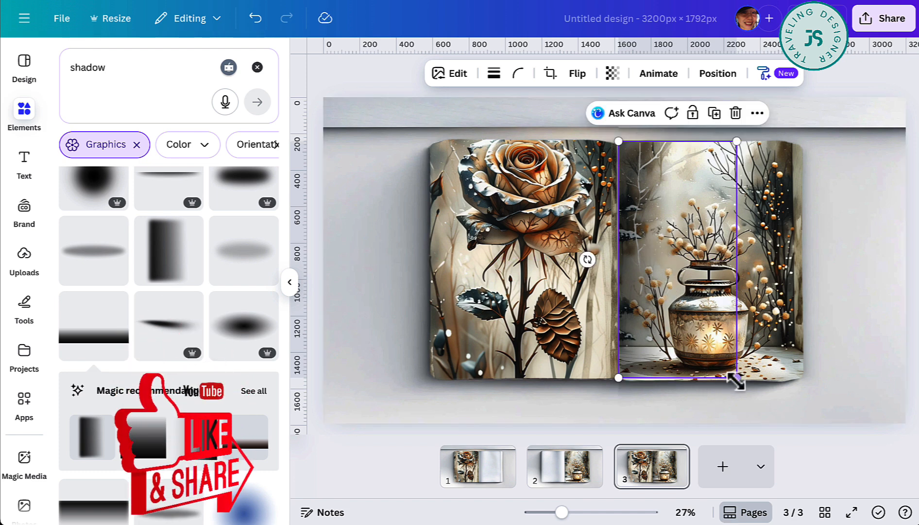
{"action": "left_click_drag", "start_coordinate": [738, 379], "coordinate": [739, 382]}
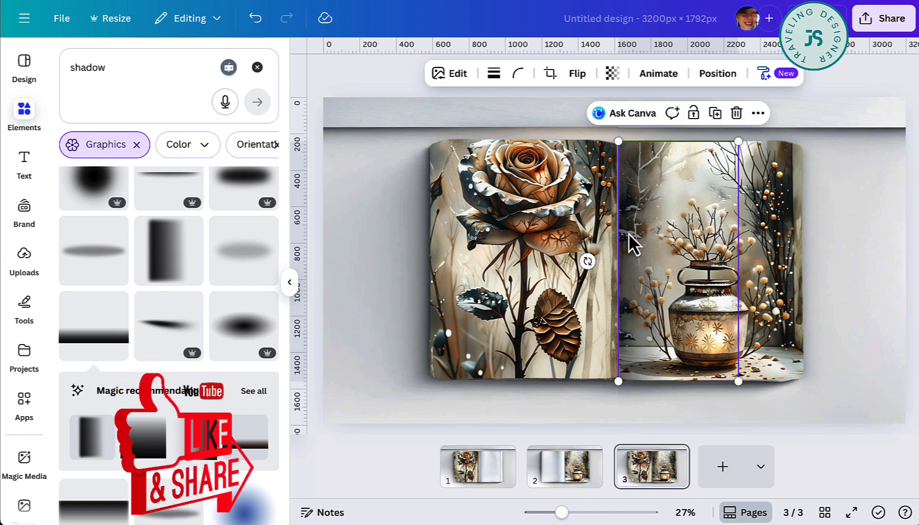
Place a copy of the shadow on the rose page against the spine and flip it vertically so its dark edge meets the spine.
{"action": "left_click_drag", "start_coordinate": [681, 225], "coordinate": [560, 222]}
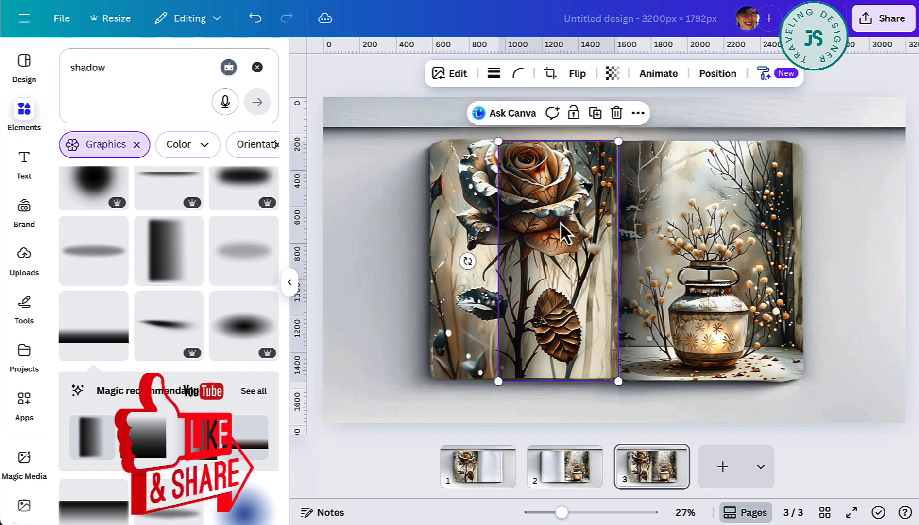
{"action": "left_click", "coordinate": [576, 76]}
{"action": "left_click", "coordinate": [580, 109]}
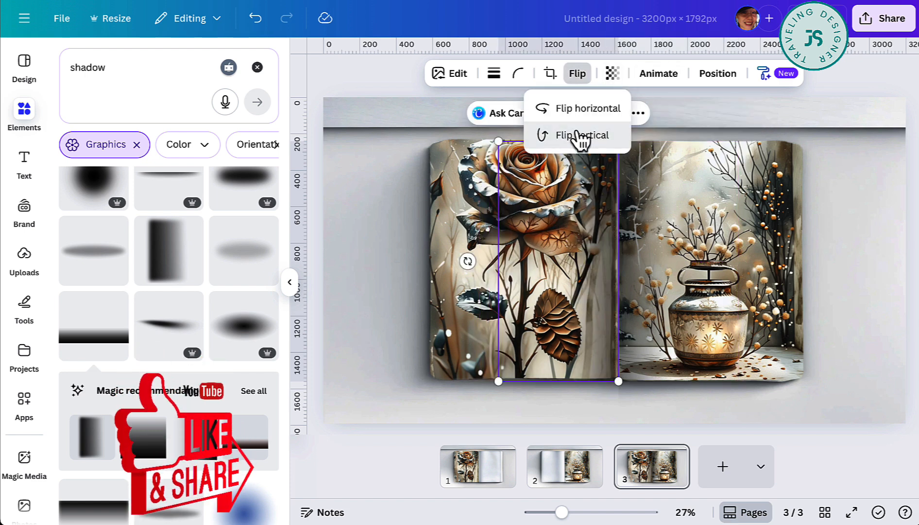
{"action": "left_click", "coordinate": [719, 290]}
{"action": "left_click", "coordinate": [819, 282]}
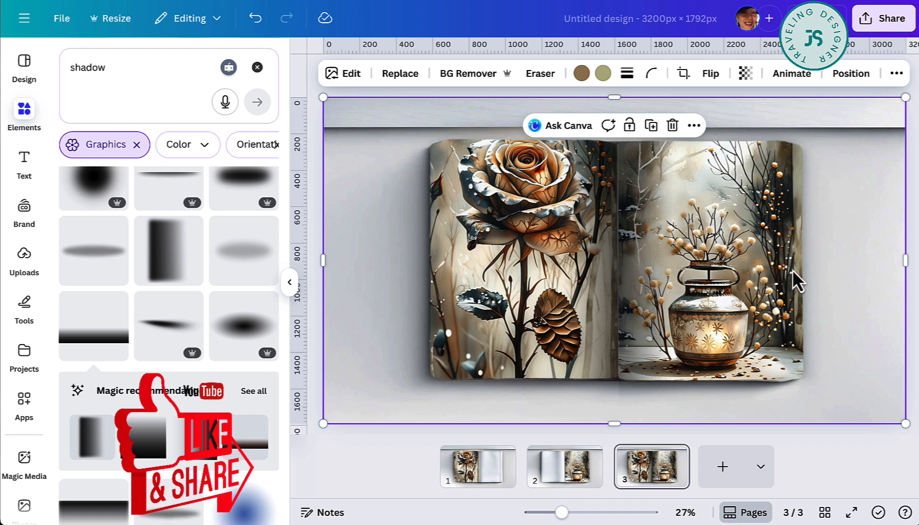